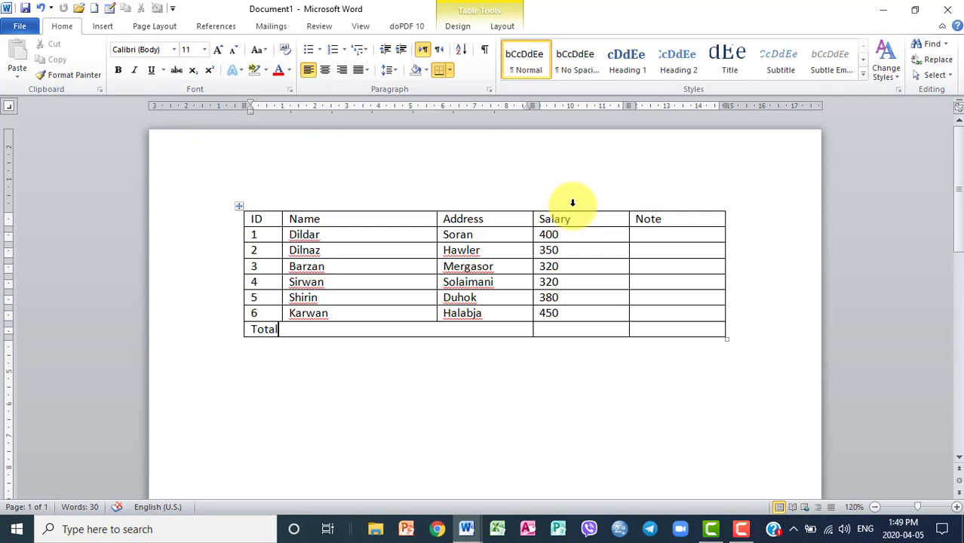
After trying Salary and Note column selections, delete the Total row so the table ends at row six
click(573, 202)
click(572, 202)
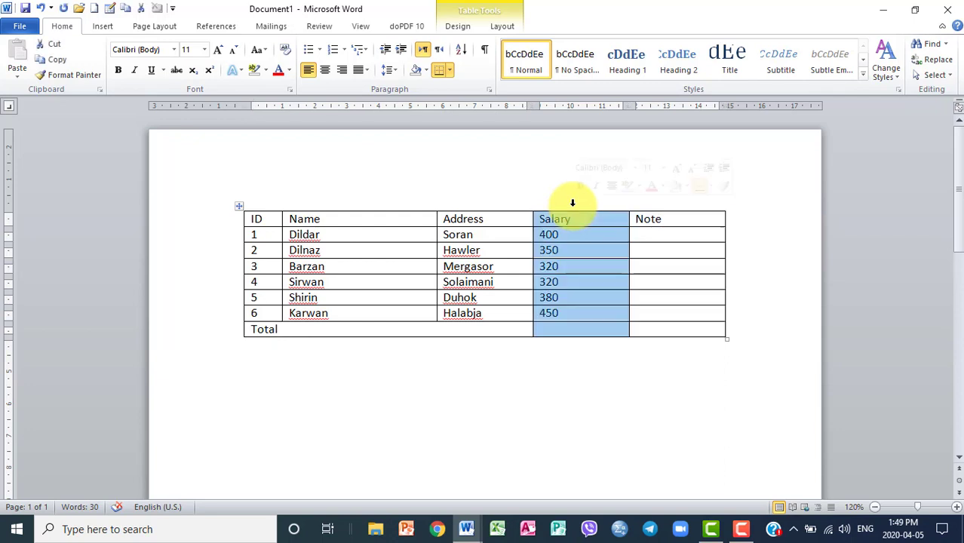
click(644, 209)
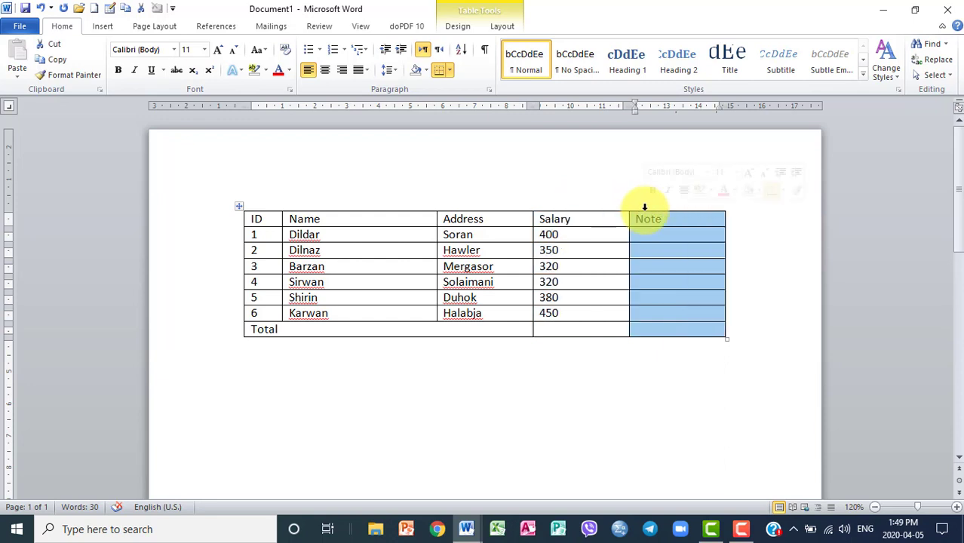
click(590, 208)
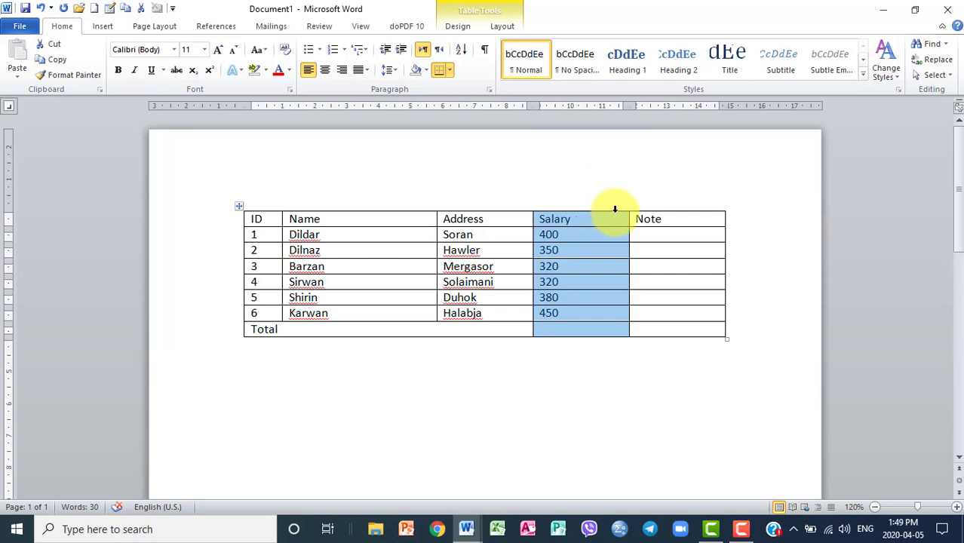
drag(587, 209, 655, 211)
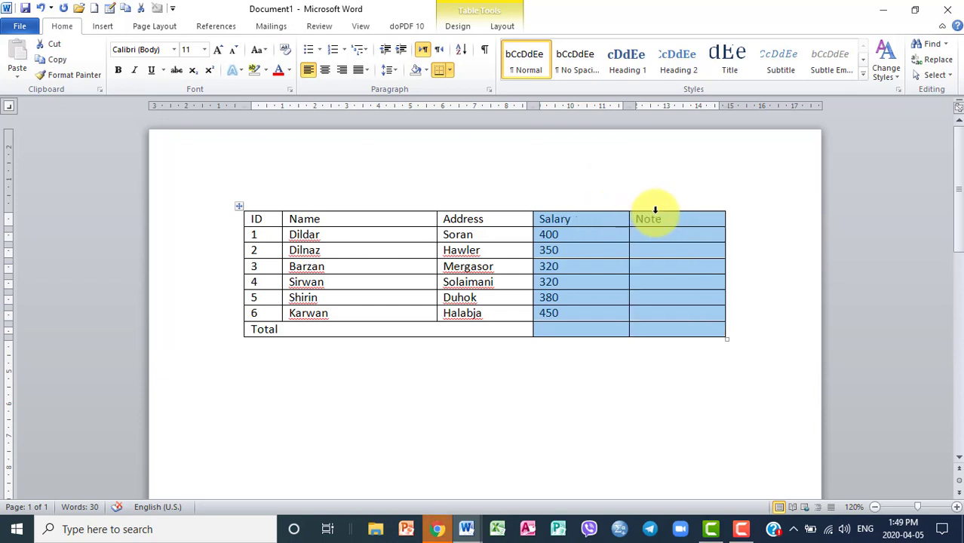
click(654, 210)
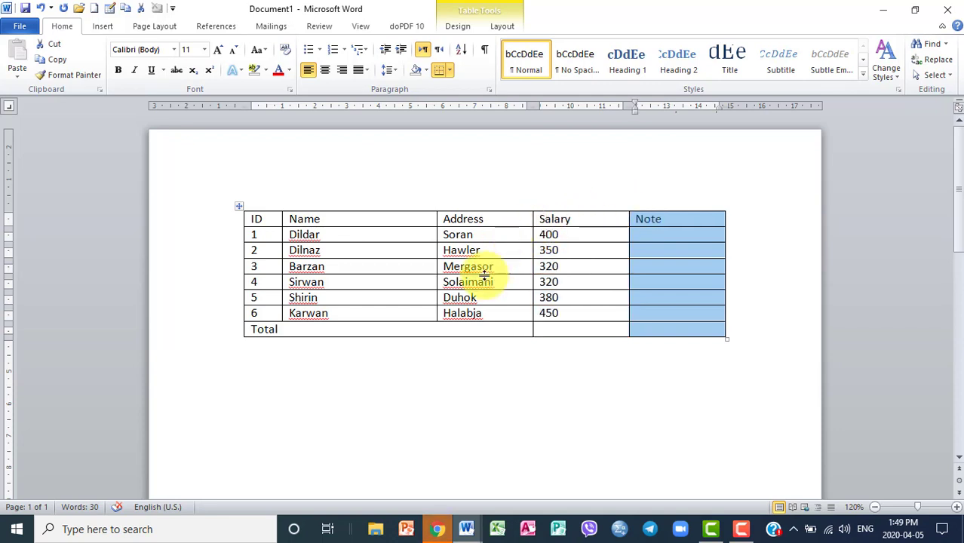
click(230, 331)
key(BackSpace)
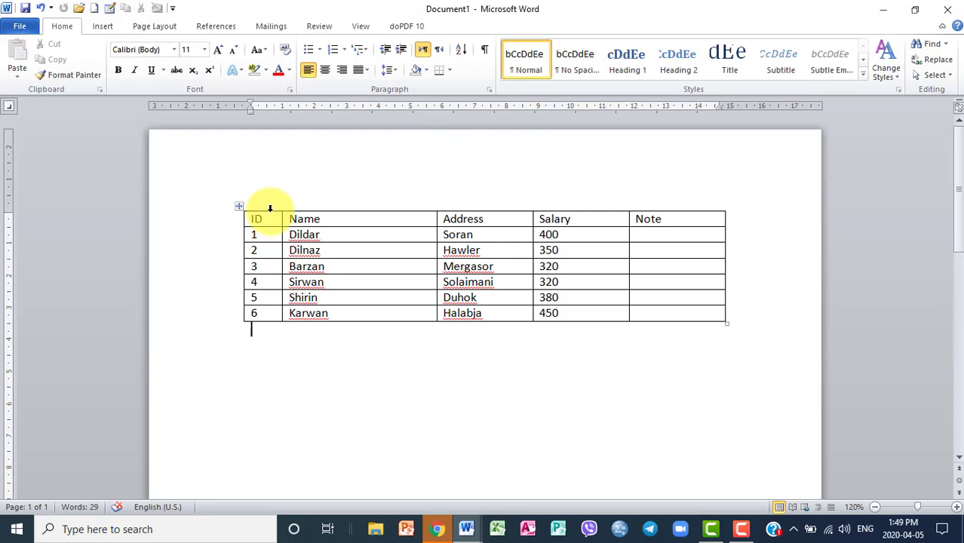
click(269, 208)
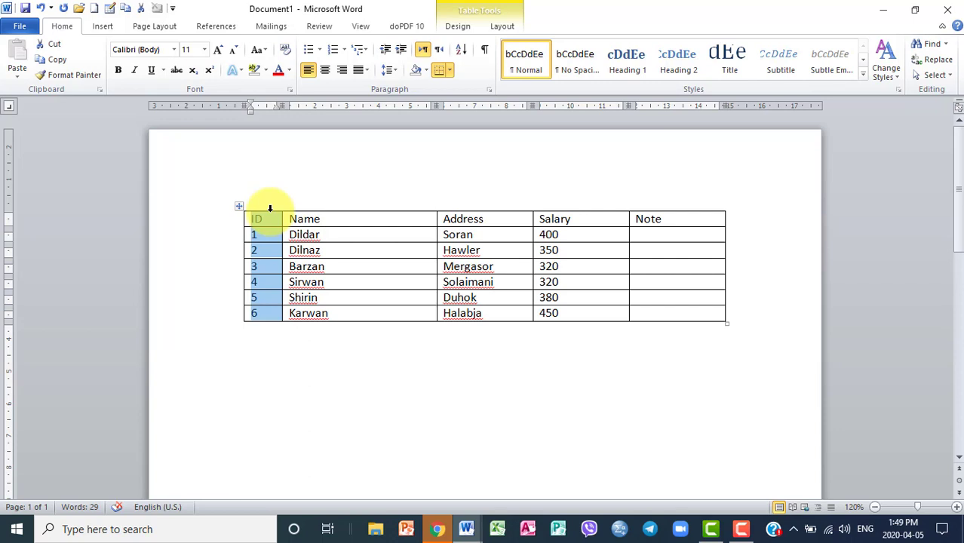
ctrl+click(454, 209)
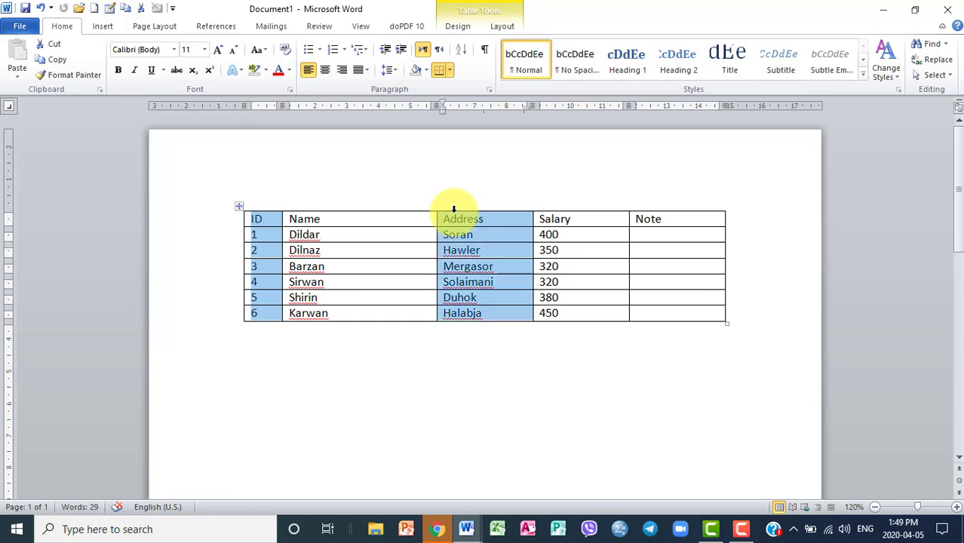
ctrl+click(673, 209)
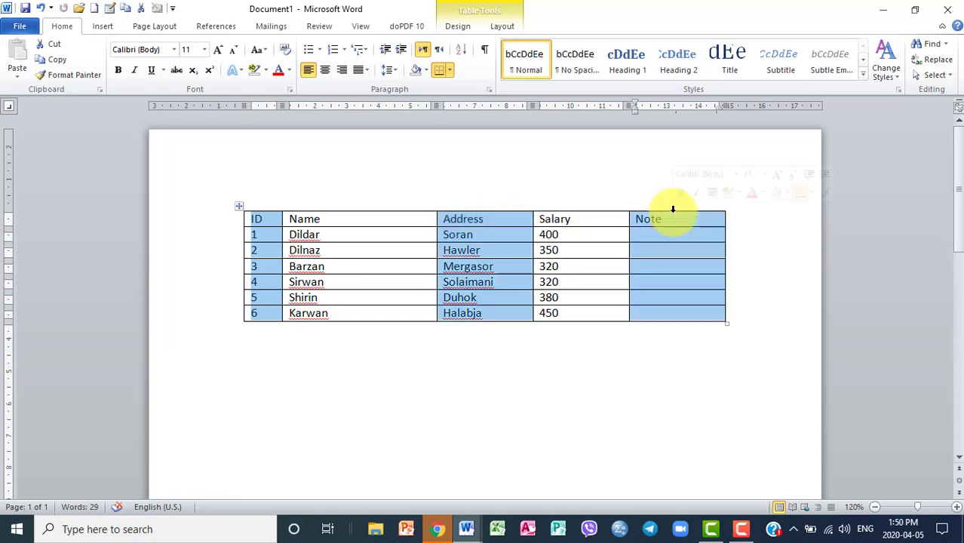
click(494, 234)
drag(350, 219, 347, 313)
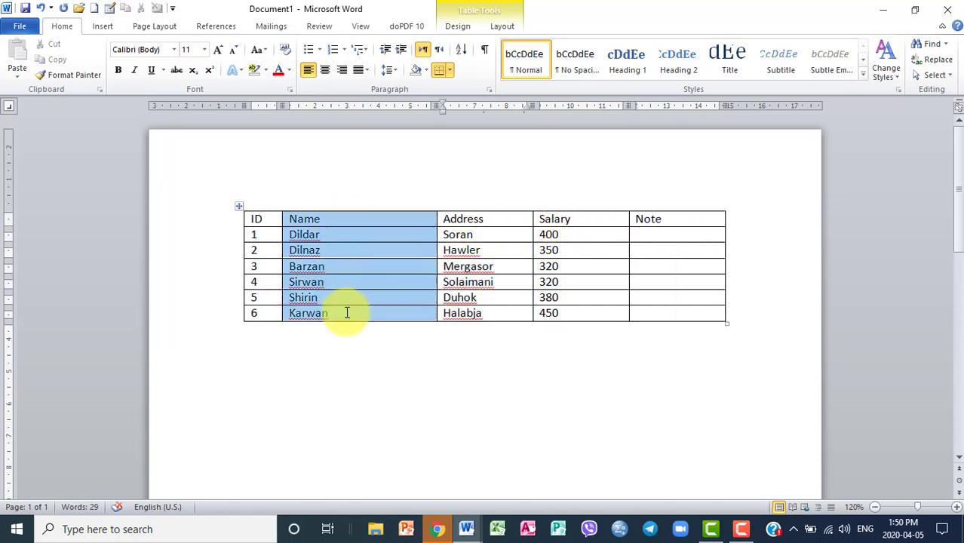
click(497, 219)
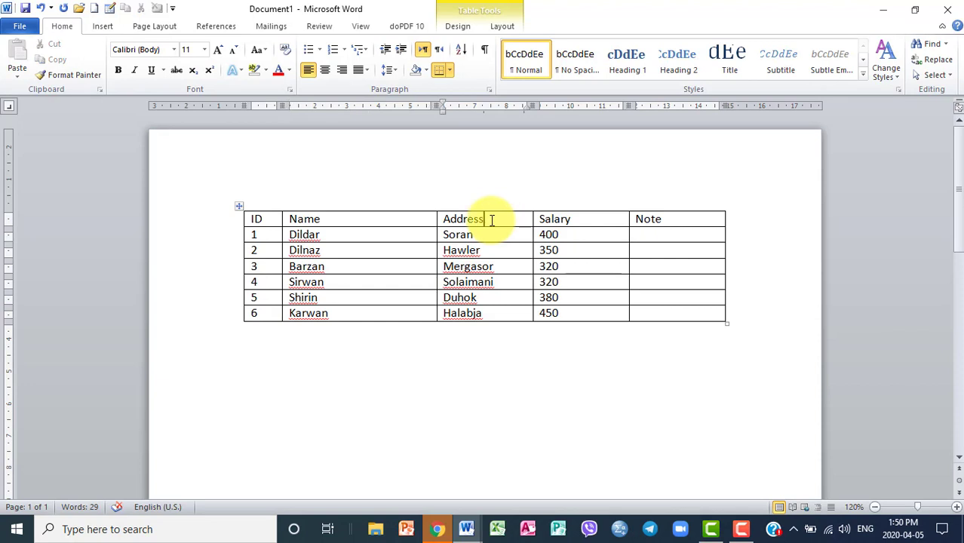
mouse_move(491, 219)
mouse_down()
mouse_move(489, 311)
mouse_move(489, 218)
mouse_up()
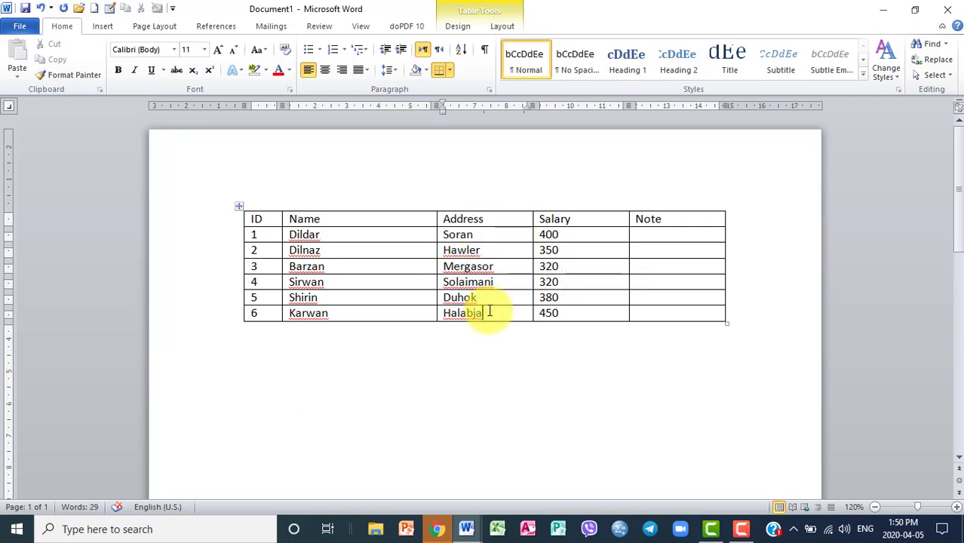
drag(555, 298, 570, 266)
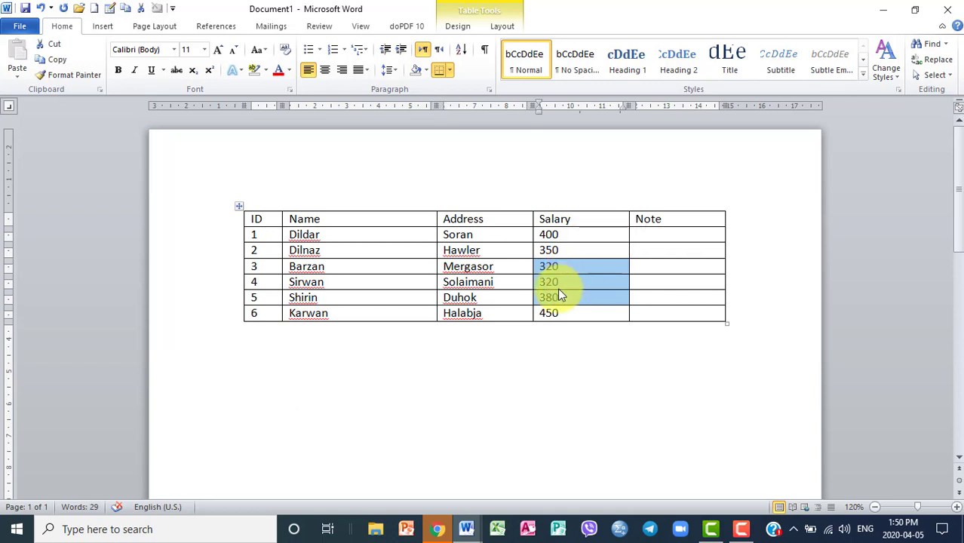
mouse_move(469, 267)
mouse_down()
mouse_move(598, 271)
mouse_move(604, 284)
mouse_move(690, 283)
mouse_up()
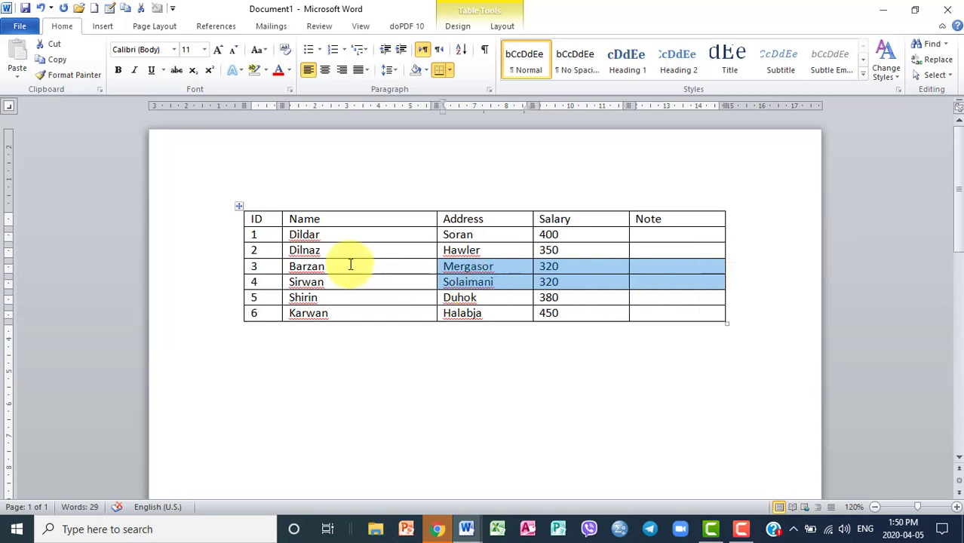
drag(350, 264, 680, 280)
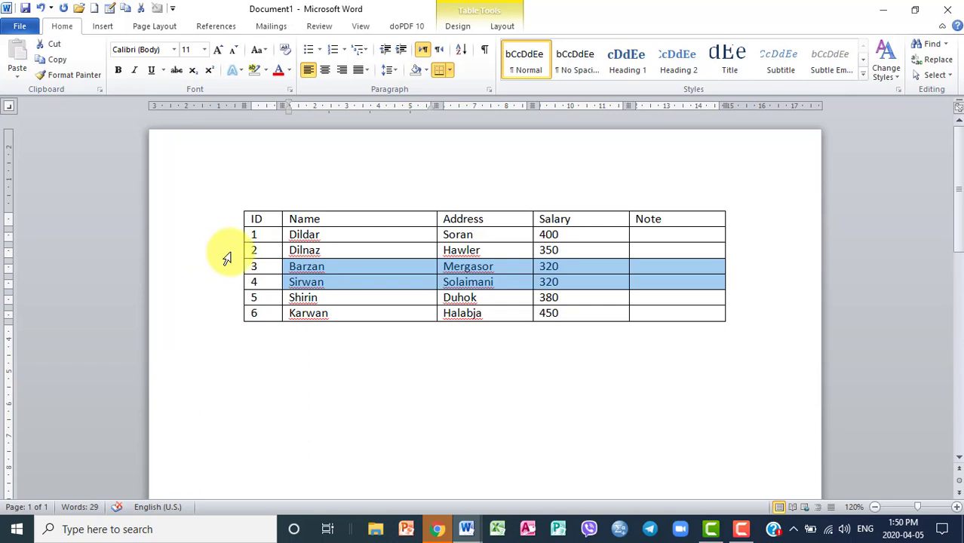
click(228, 256)
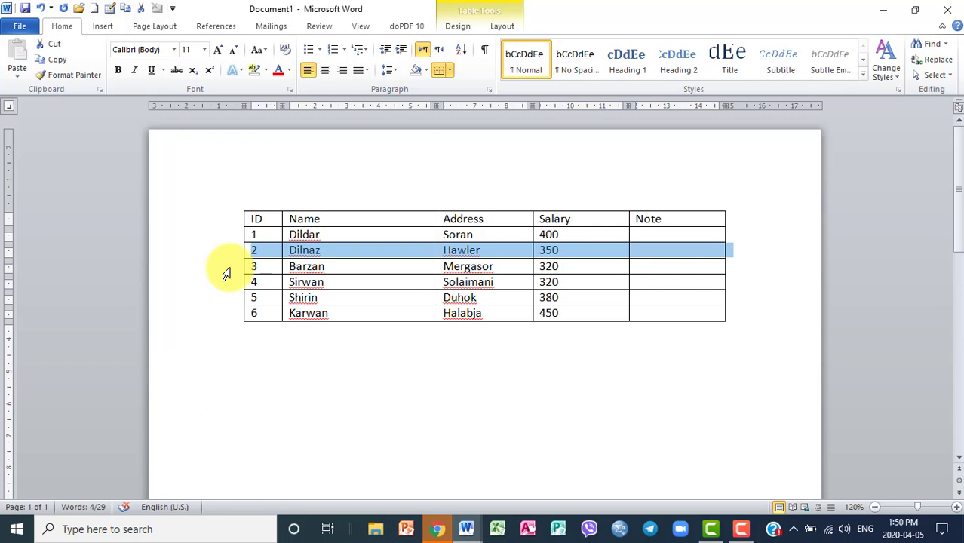
click(226, 272)
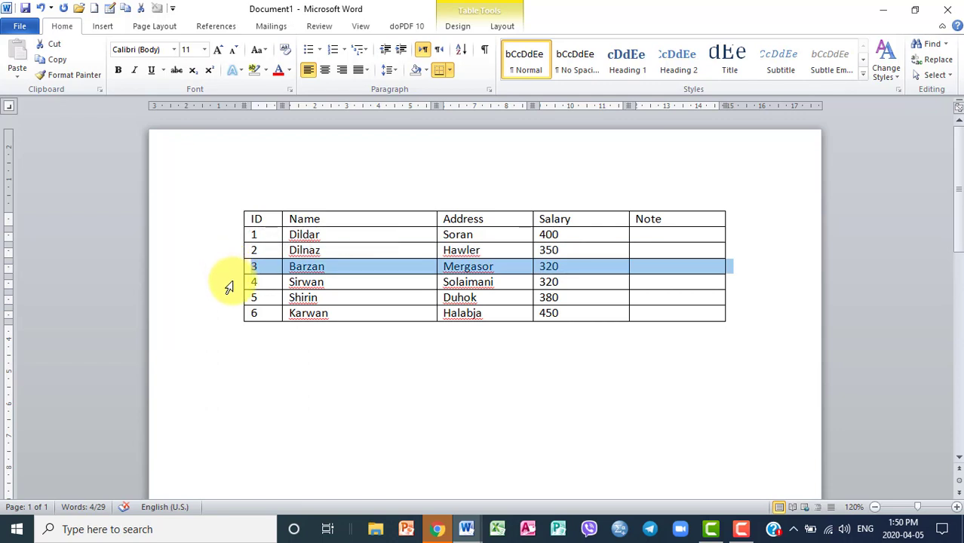
click(229, 288)
click(229, 303)
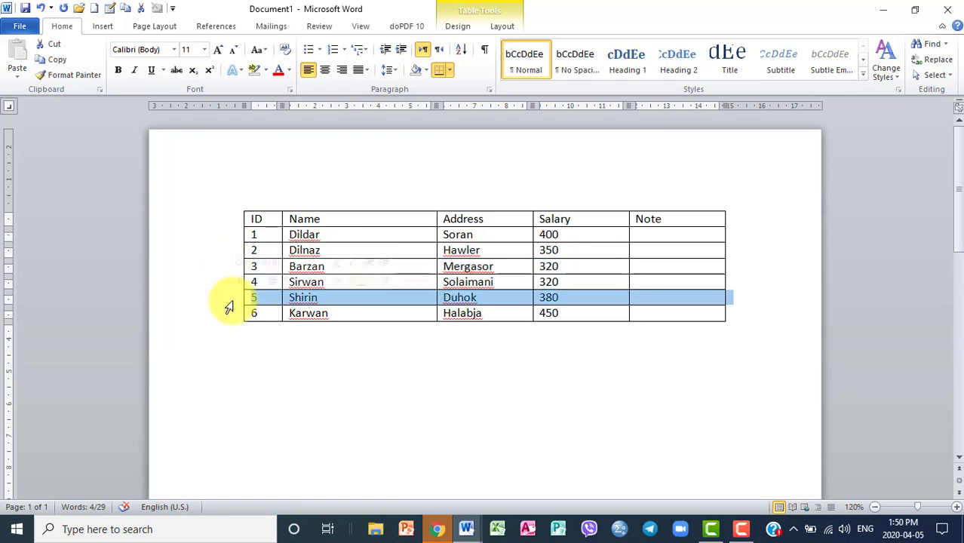
click(227, 315)
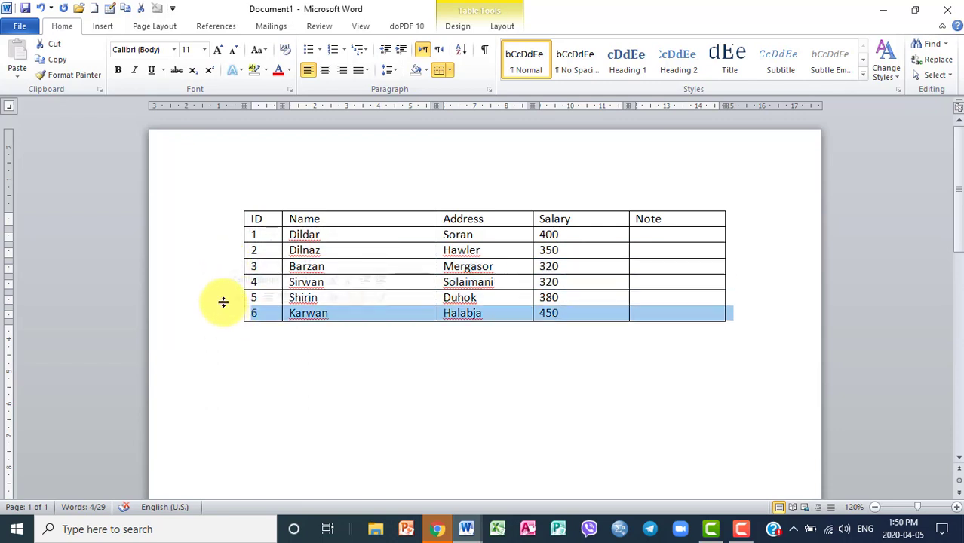
drag(229, 219, 234, 315)
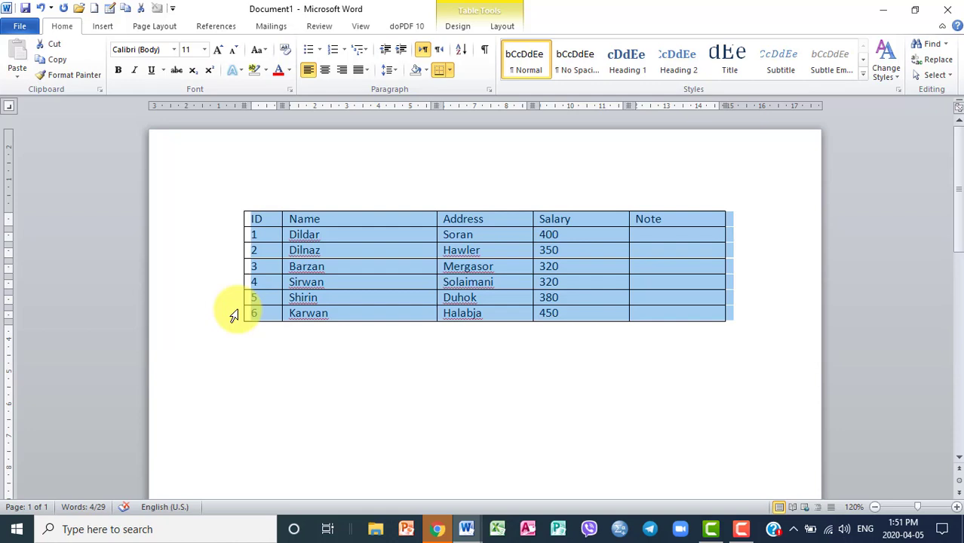
drag(234, 315, 210, 219)
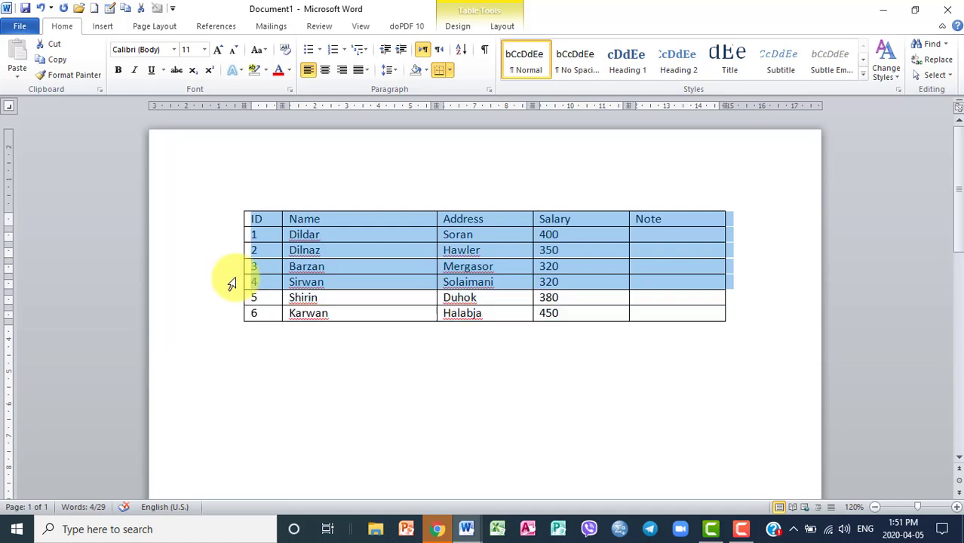
click(209, 223)
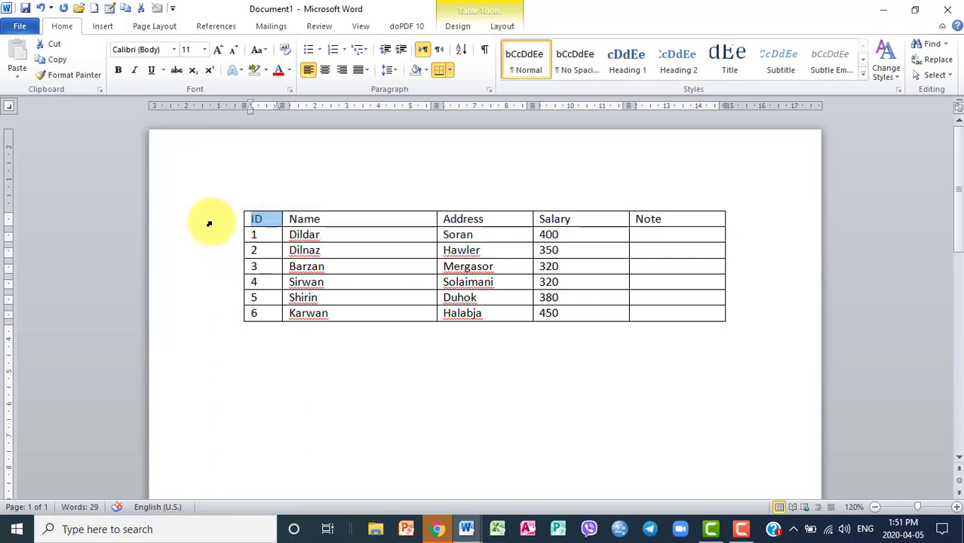
click(208, 223)
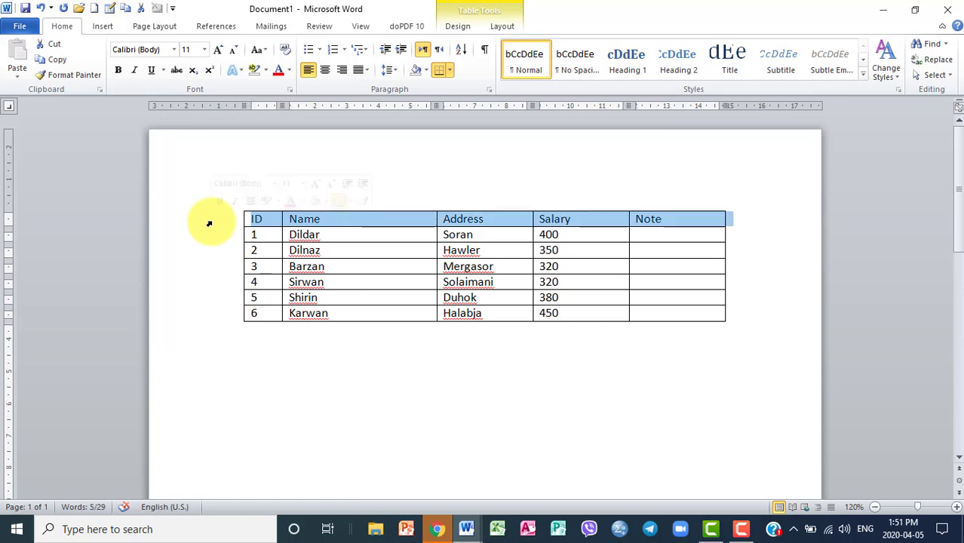
ctrl+click(222, 283)
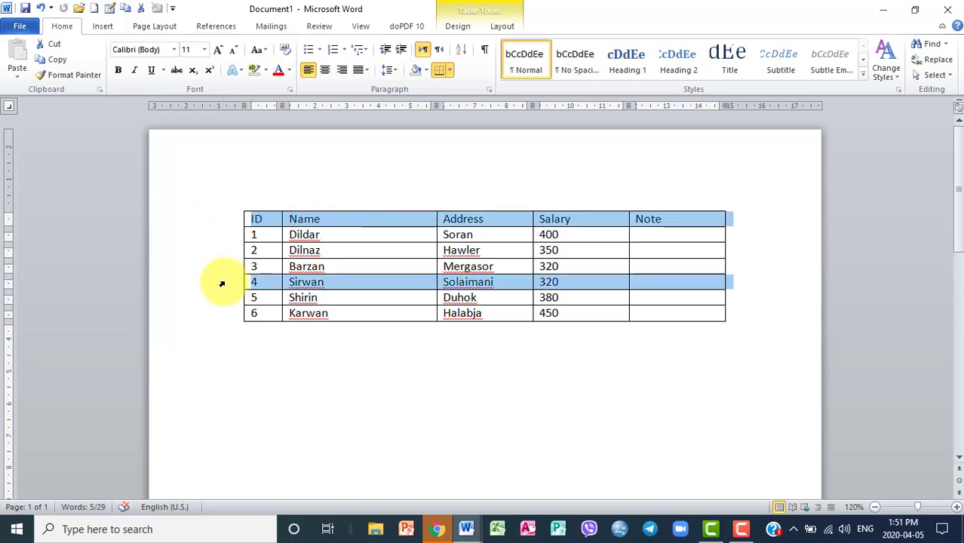
ctrl+click(226, 316)
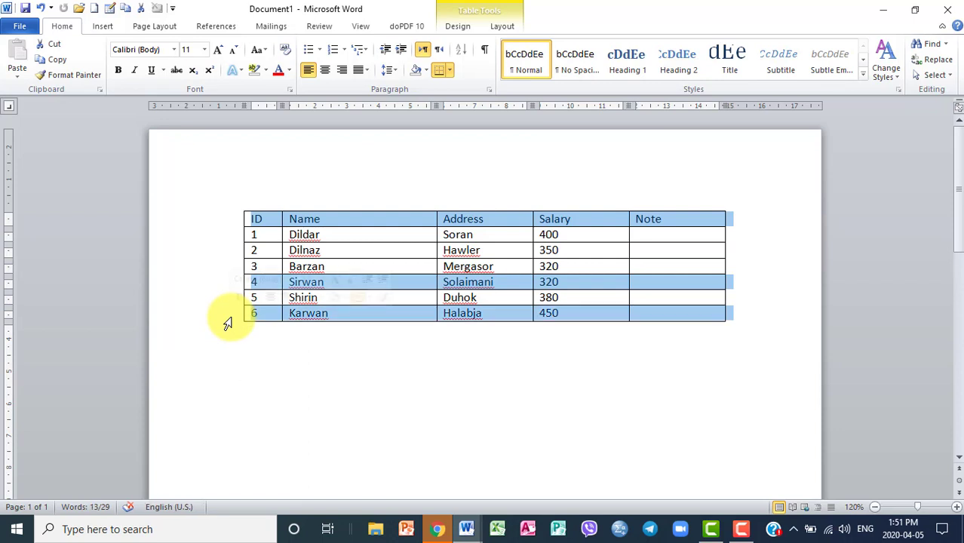
click(275, 240)
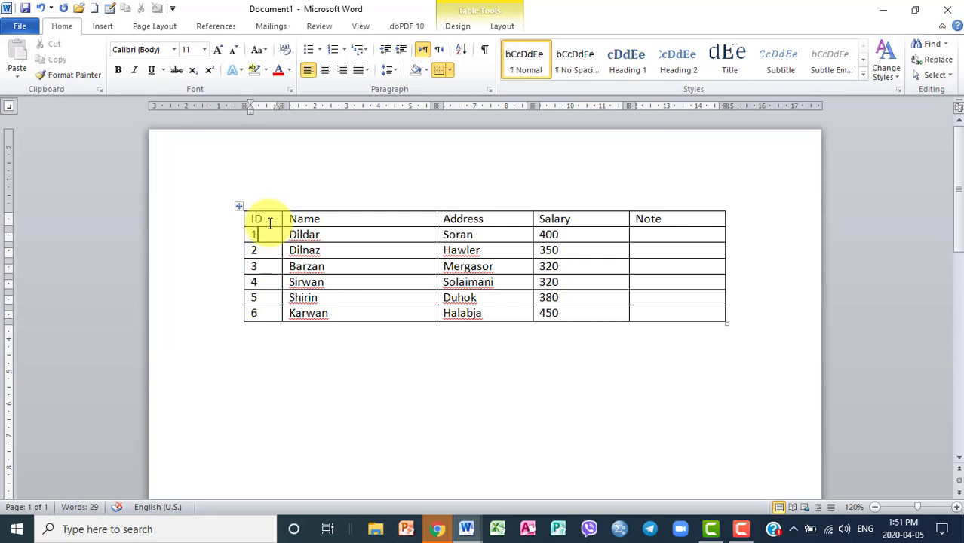
Select the employee table by its move handle and drag it lower and right on the page
click(239, 207)
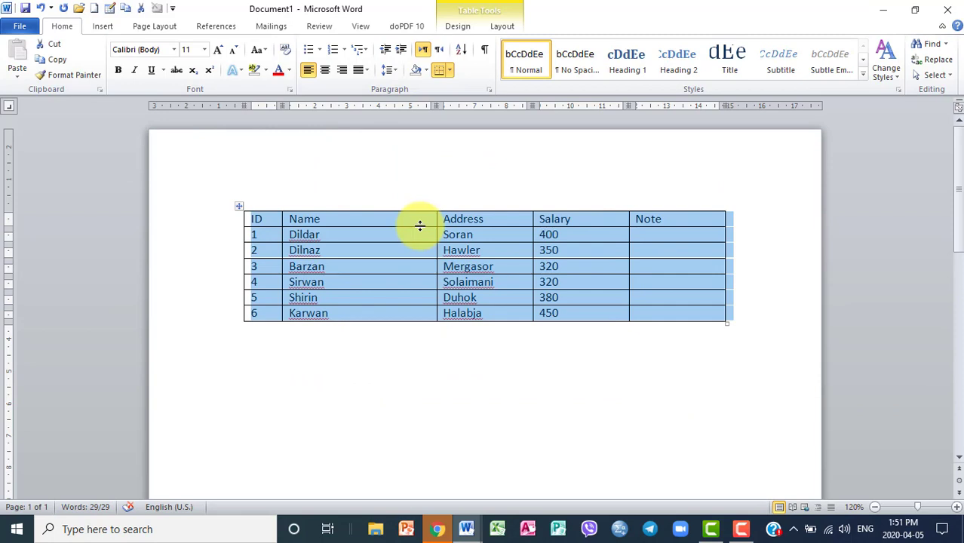
click(421, 226)
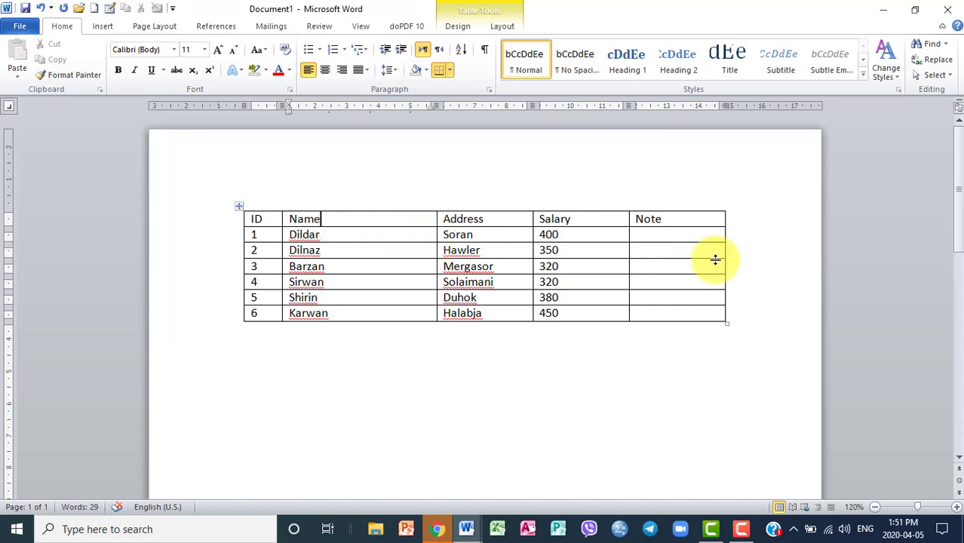
click(240, 209)
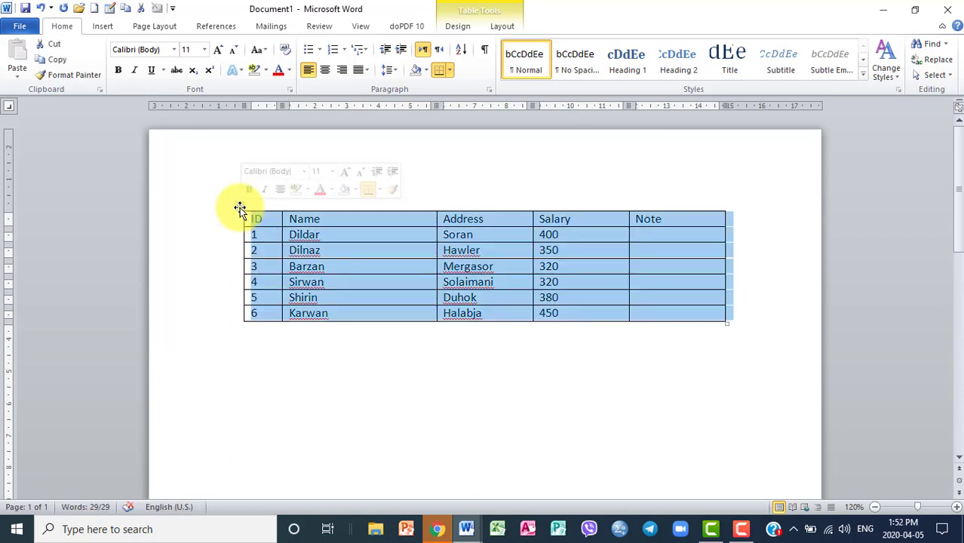
mouse_move(239, 209)
mouse_down()
mouse_move(273, 351)
mouse_move(260, 240)
mouse_move(268, 414)
mouse_move(257, 420)
mouse_up()
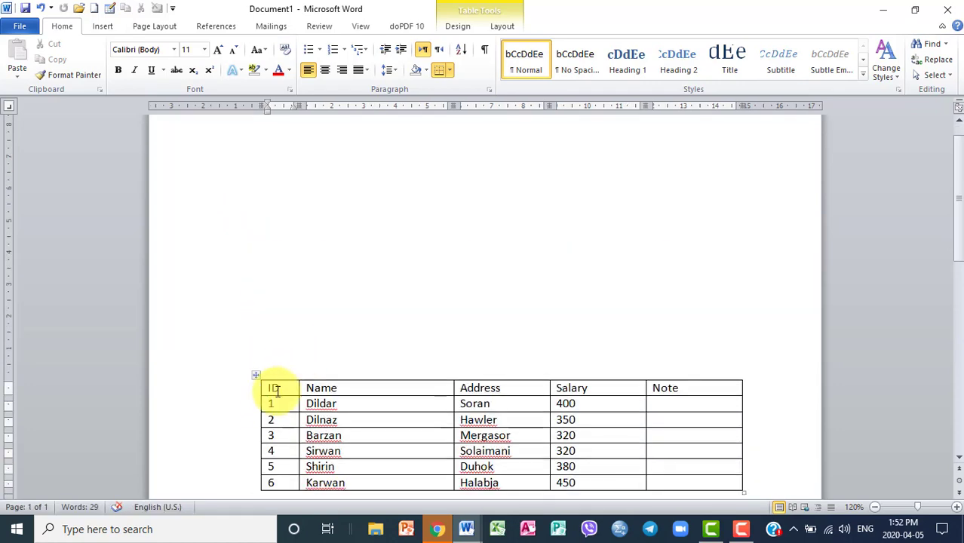
Widen the left and right margins on the ruler and drag the table down and left
drag(257, 377, 211, 177)
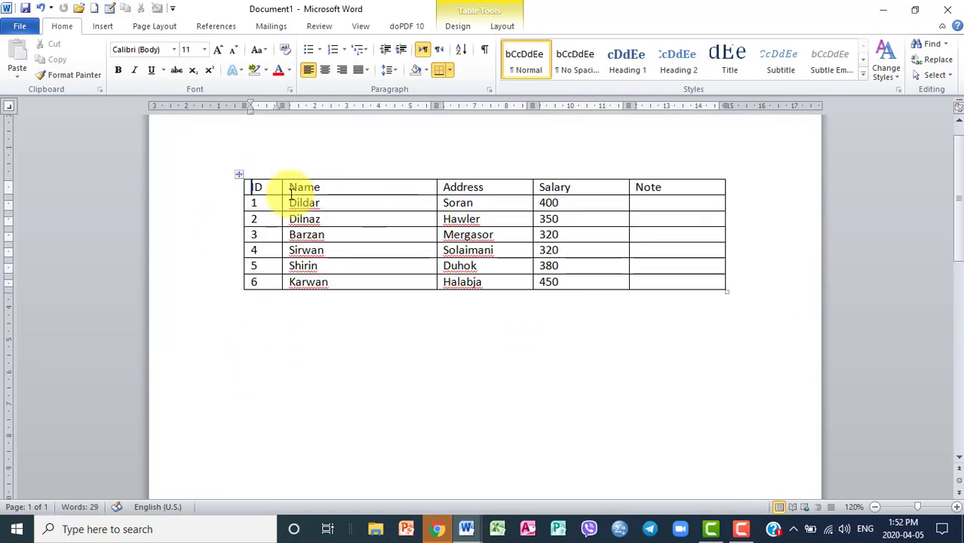
click(257, 121)
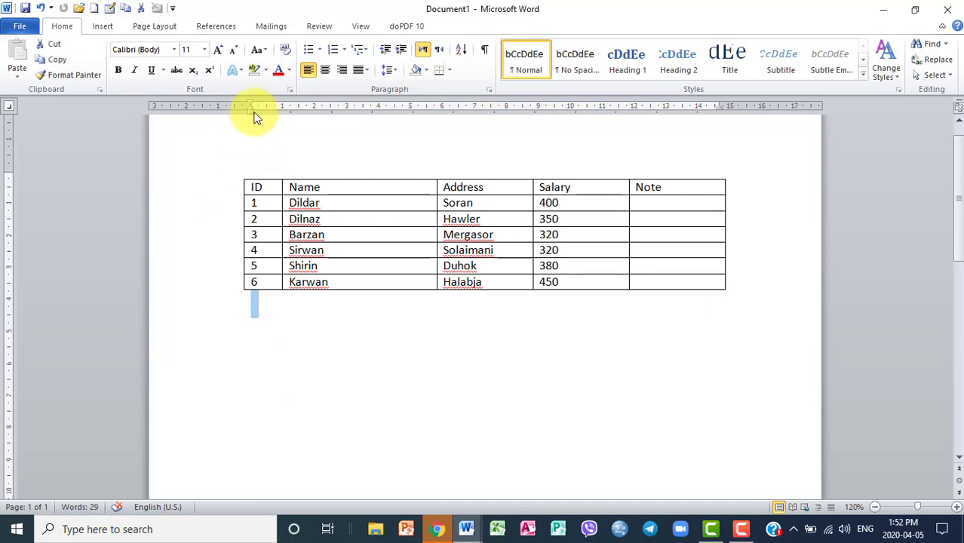
click(257, 311)
drag(251, 106, 178, 103)
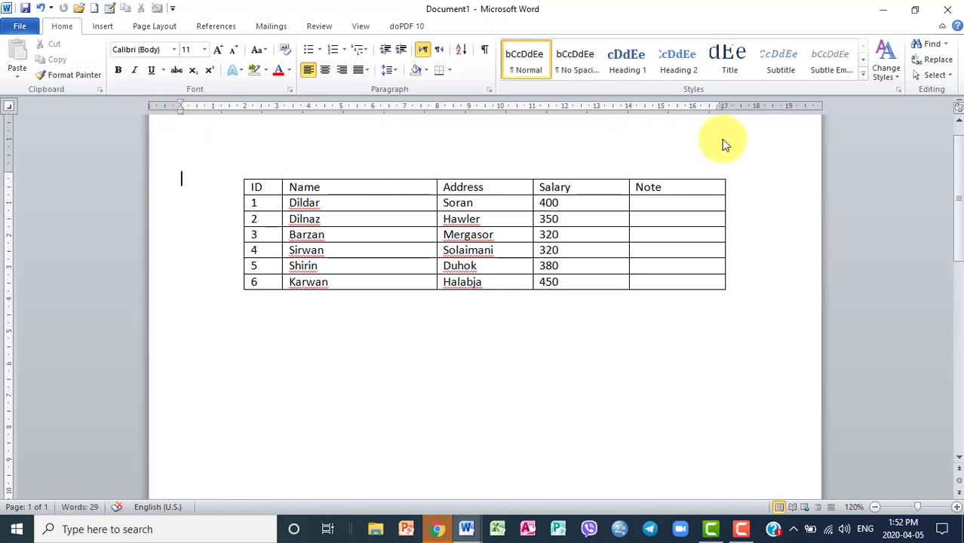
drag(721, 105, 789, 105)
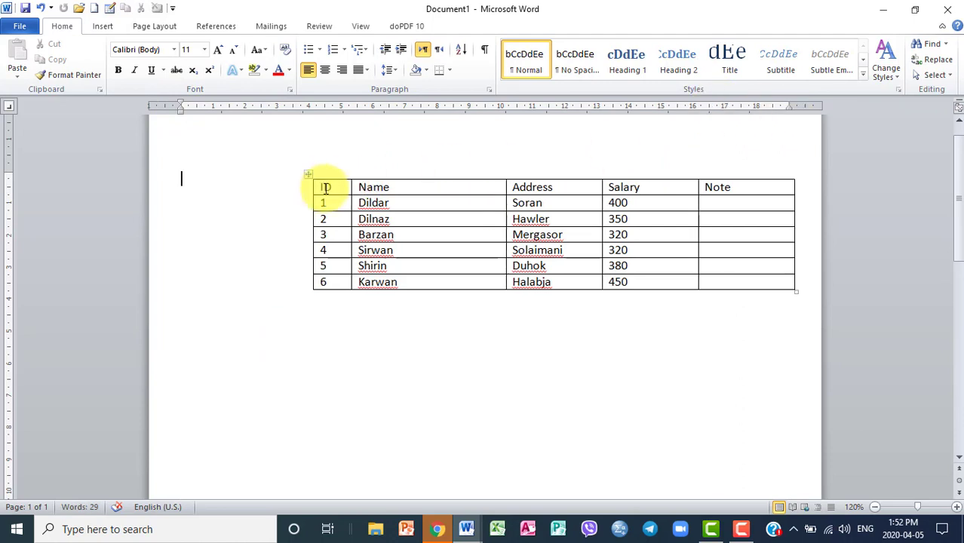
mouse_move(307, 177)
mouse_down()
mouse_move(169, 255)
mouse_move(309, 175)
mouse_move(282, 353)
mouse_move(221, 343)
mouse_up()
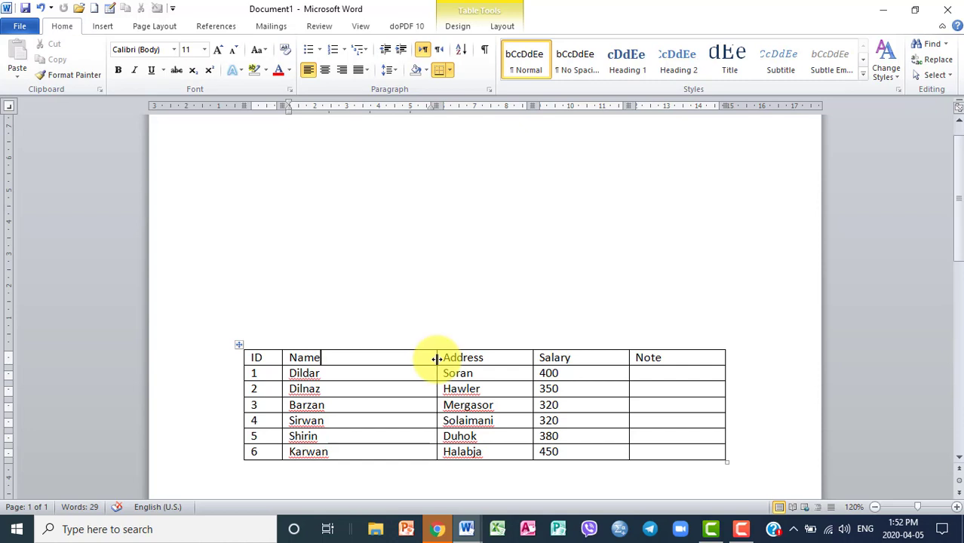
Narrow the Name, Address and Salary columns, heighten the header row, then widen the whole table
drag(437, 359, 394, 361)
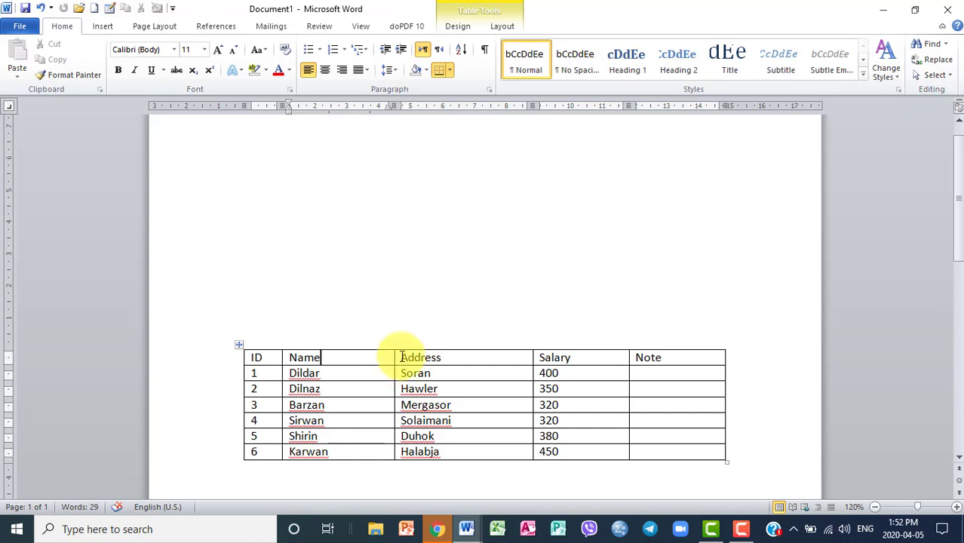
mouse_move(394, 358)
mouse_down()
mouse_move(434, 360)
mouse_move(385, 360)
mouse_up()
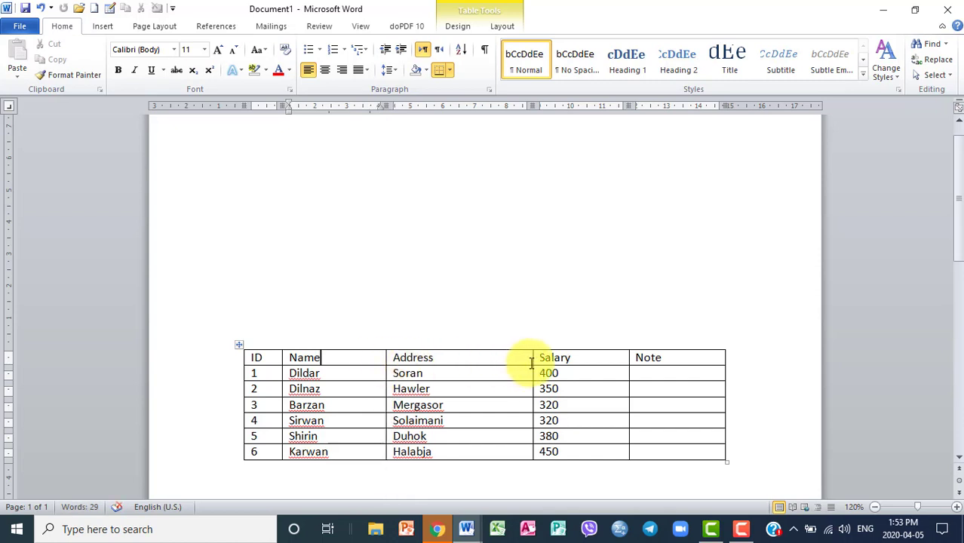
drag(533, 364, 458, 359)
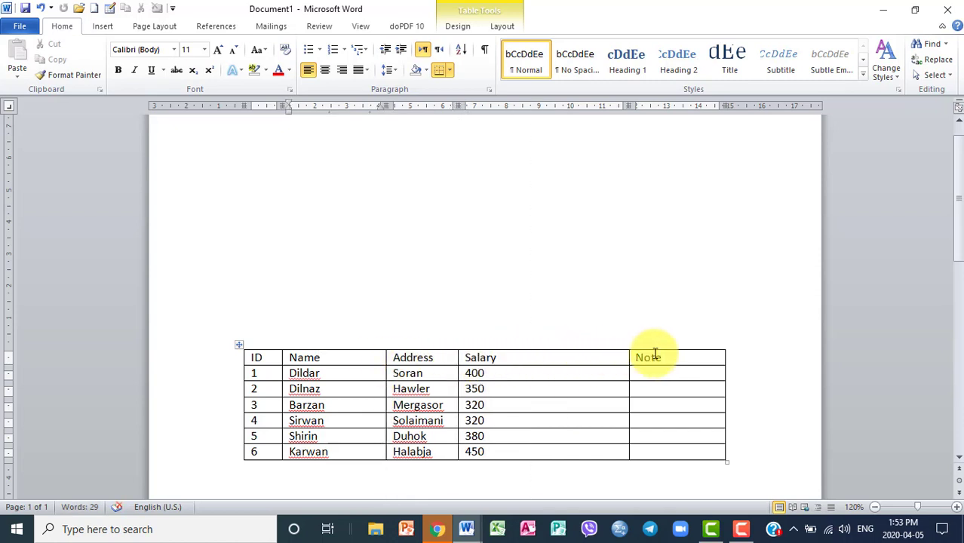
drag(627, 358, 501, 359)
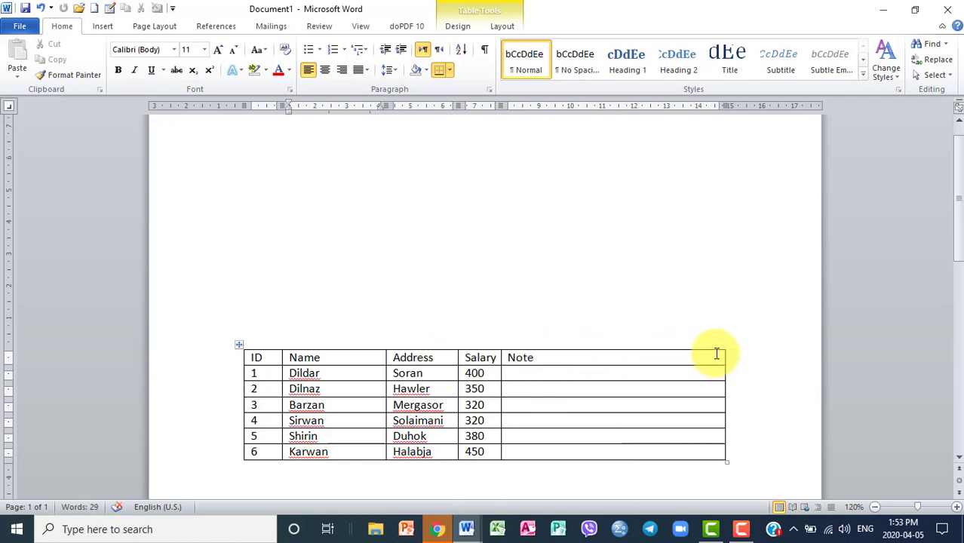
drag(723, 357, 618, 366)
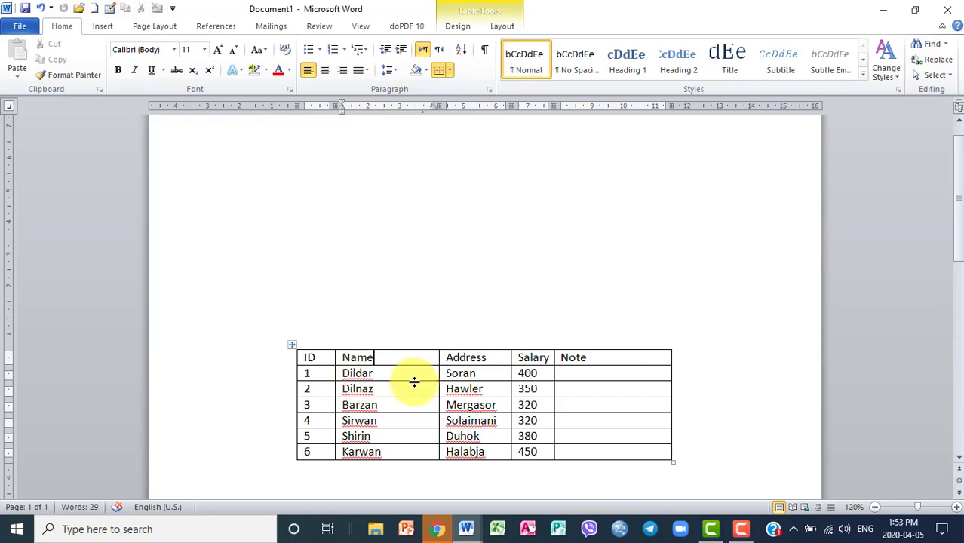
mouse_move(416, 381)
mouse_down()
mouse_move(425, 429)
mouse_move(408, 378)
mouse_up()
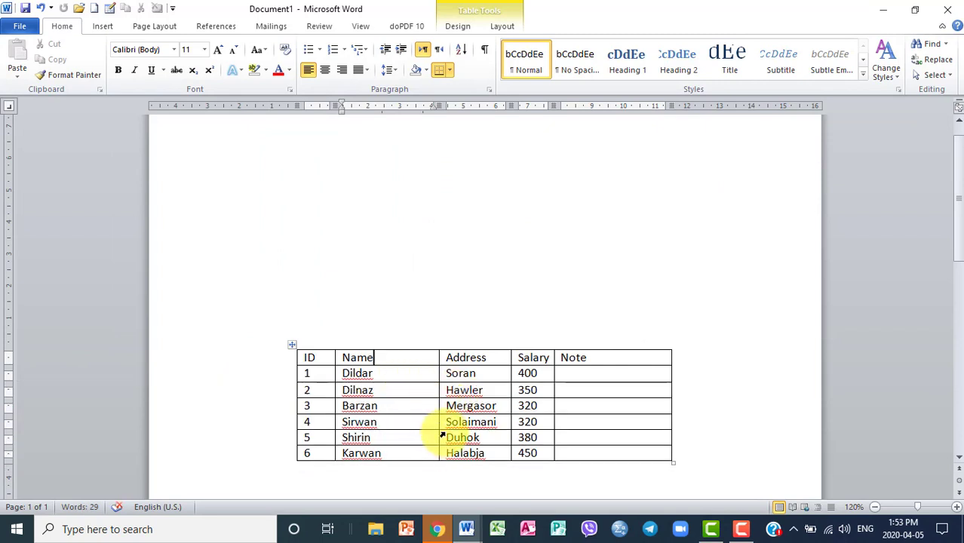
mouse_move(510, 355)
mouse_down()
mouse_move(479, 356)
mouse_move(503, 357)
mouse_up()
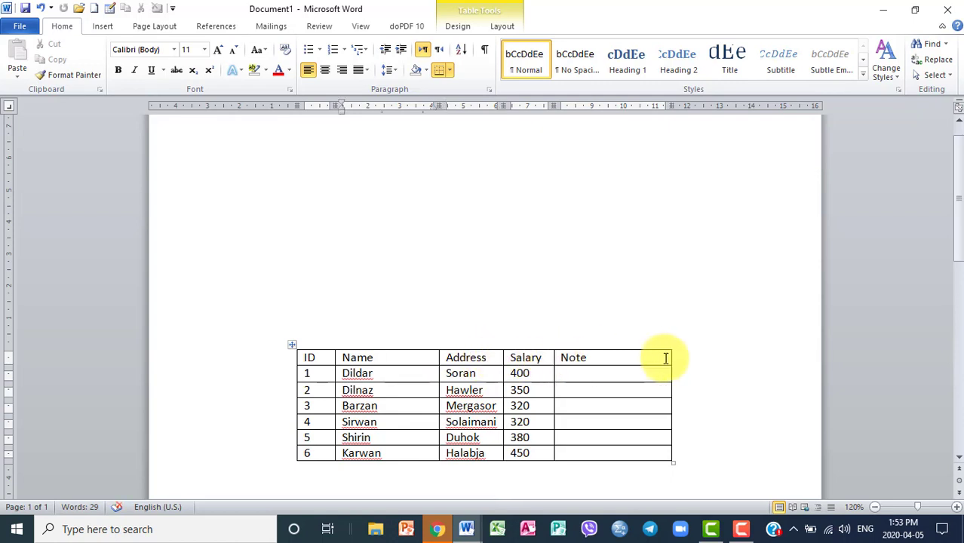
drag(670, 361, 792, 376)
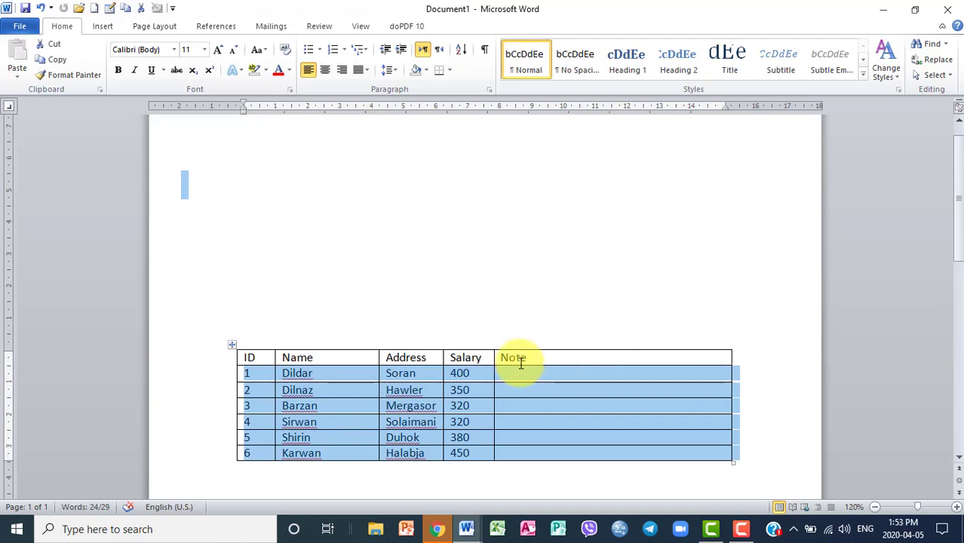
Drag the Salary and Address borders right so 'Solaimani' fits comfortably in the Address column
click(523, 379)
drag(495, 358, 571, 358)
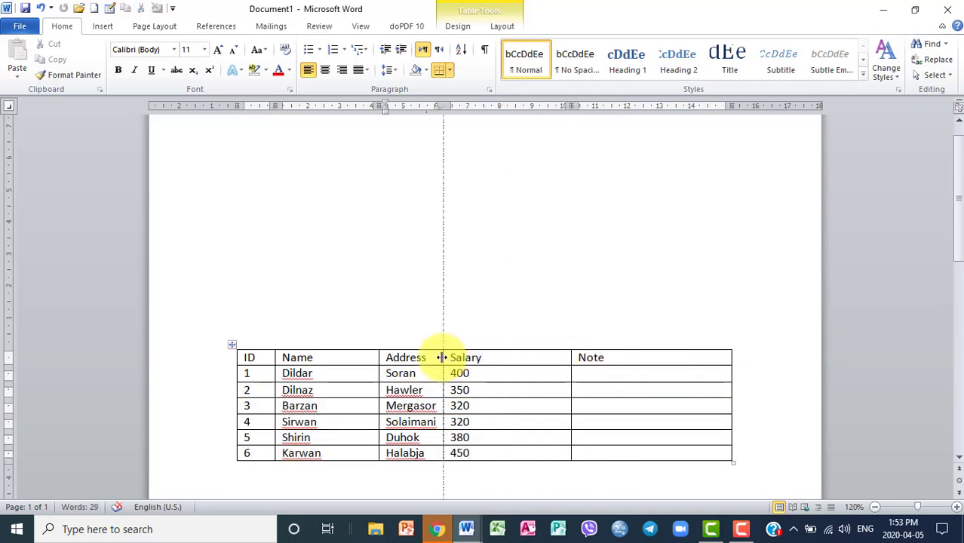
drag(441, 359, 522, 358)
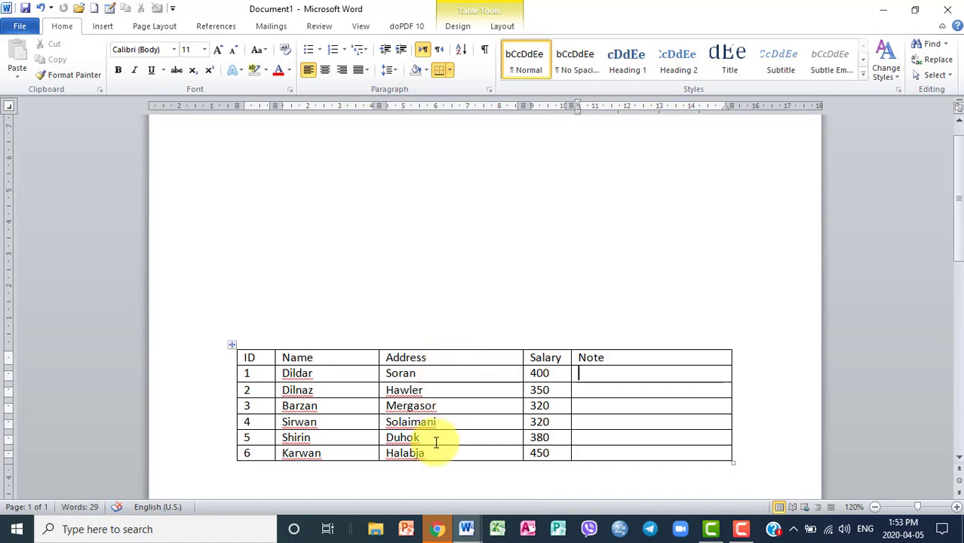
drag(437, 359, 437, 453)
click(406, 358)
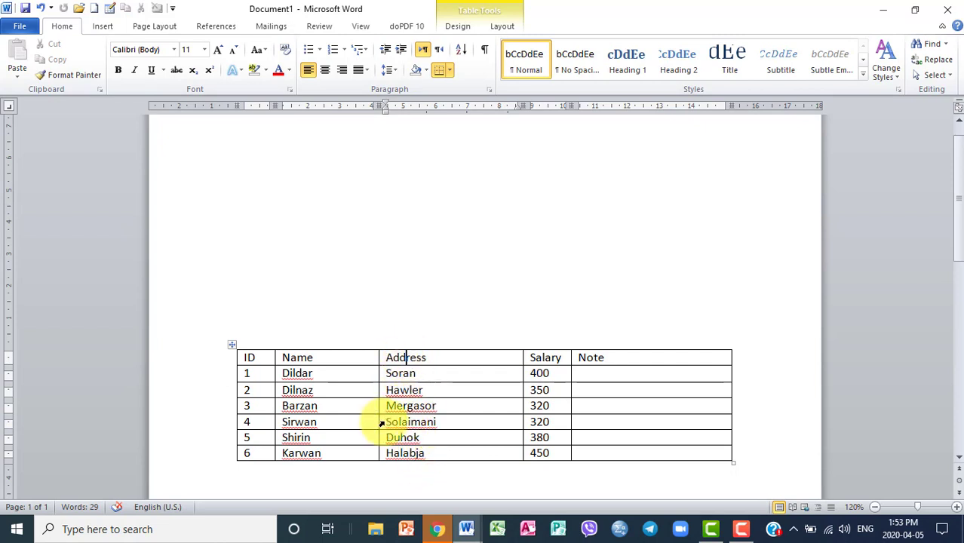
double_click(392, 423)
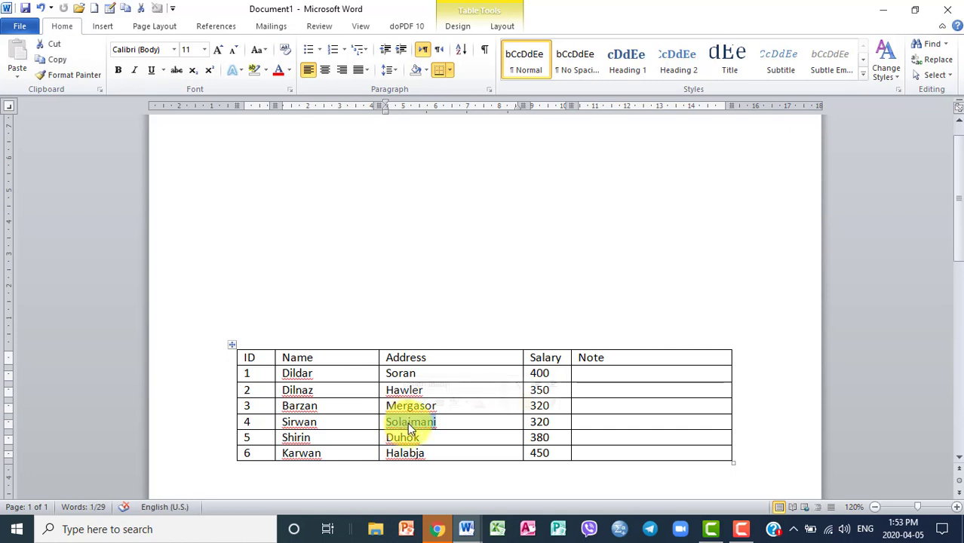
click(411, 422)
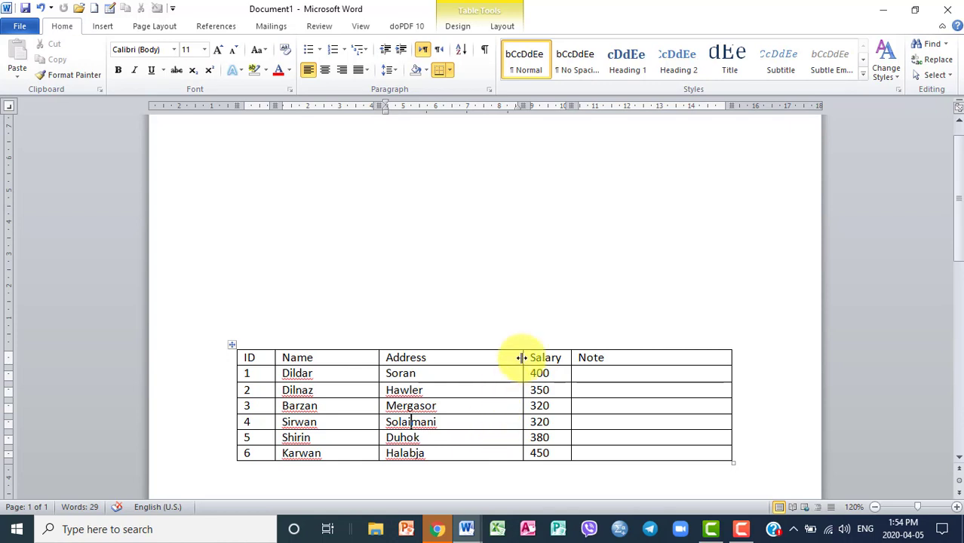
AutoFit the Address column by its right border and select the empty line above the table
drag(521, 357, 442, 362)
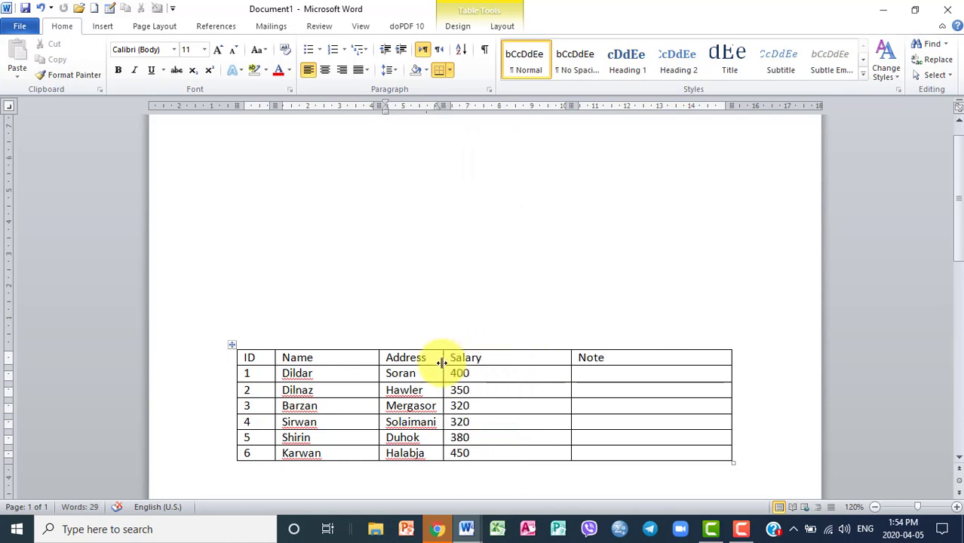
drag(441, 362, 483, 363)
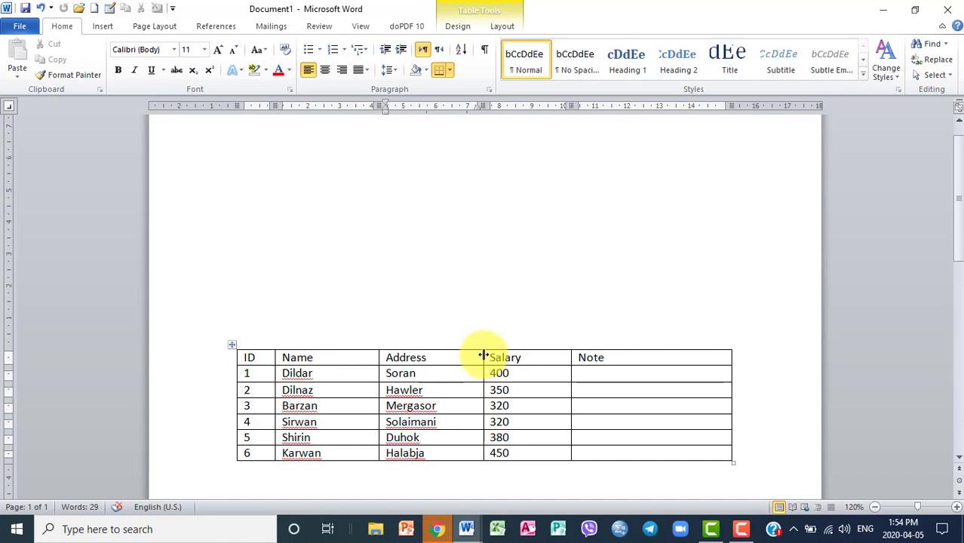
double_click(484, 356)
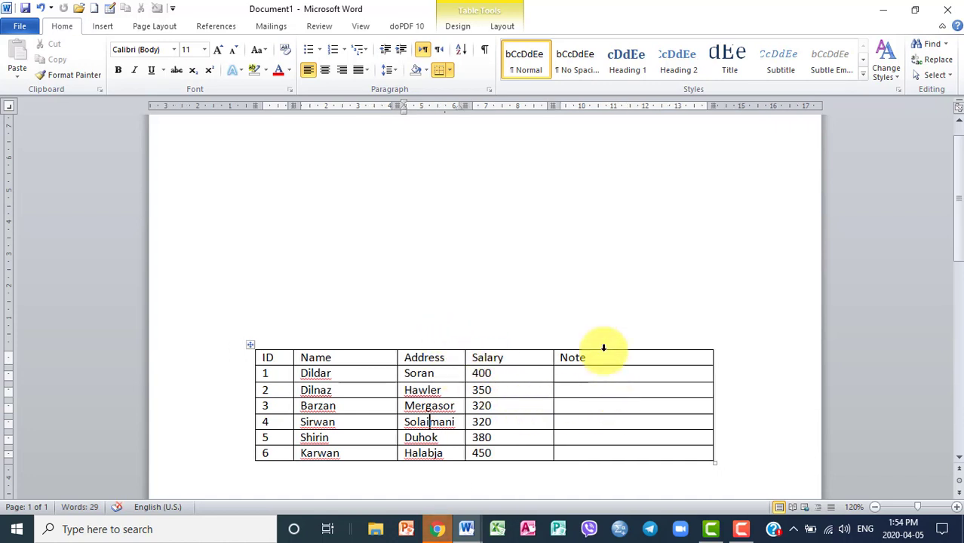
double_click(537, 299)
Type the heading 'Auto Fit' above the table and enlarge it to 22 pt
text(A)
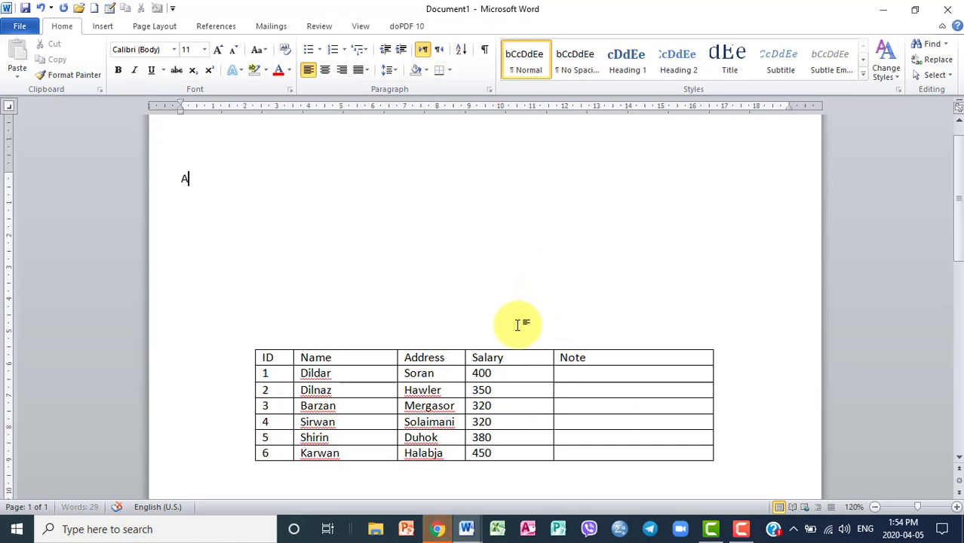
text(uto)
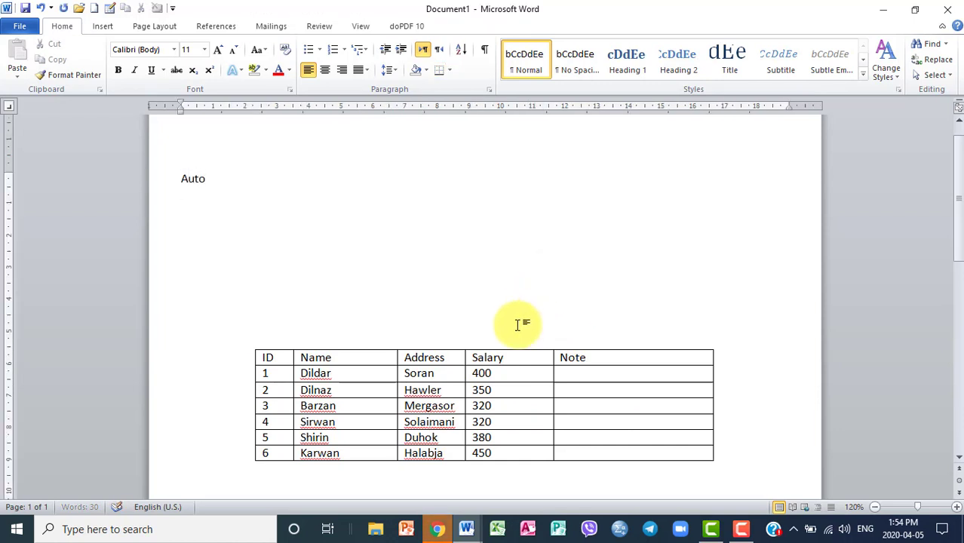
text( Fit)
triple_click(199, 183)
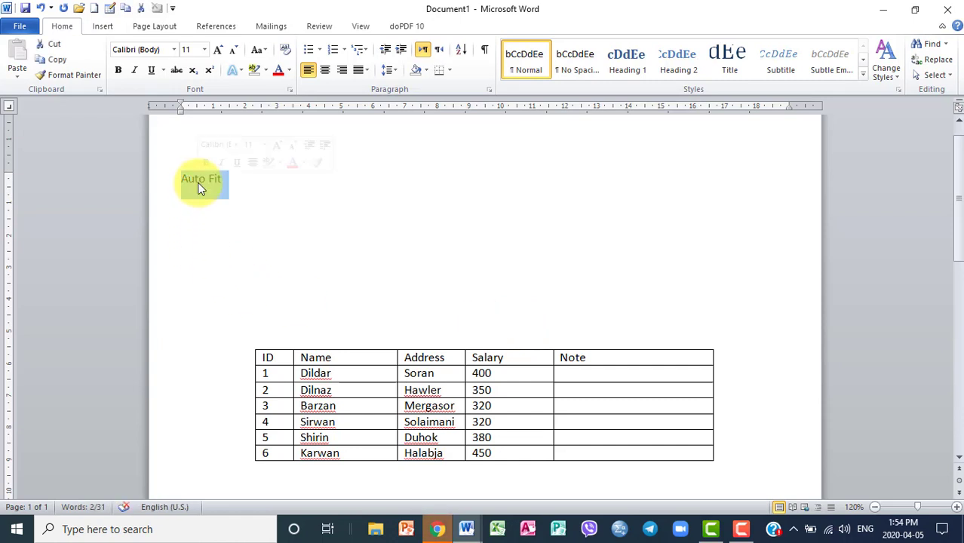
key(ctrl+bracketright)
key(ctrl+bracketright)
key(ctrl+bracketright)
key(ctrl+bracketright)
key(ctrl+bracketright)
key(ctrl+bracketright)
key(ctrl+bracketright)
key(ctrl+bracketright)
key(ctrl+bracketright)
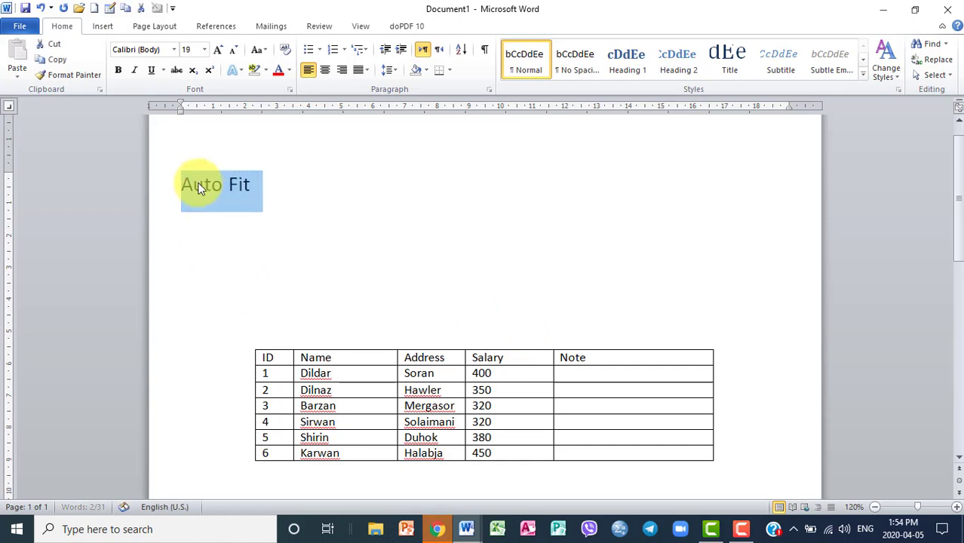
key(ctrl+bracketright)
key(ctrl+bracketright)
click(196, 186)
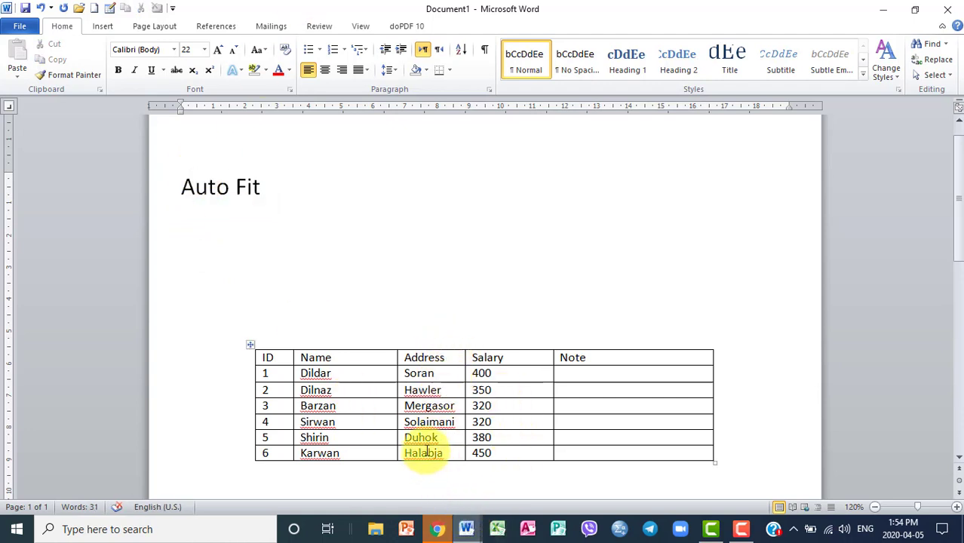
drag(420, 452, 433, 349)
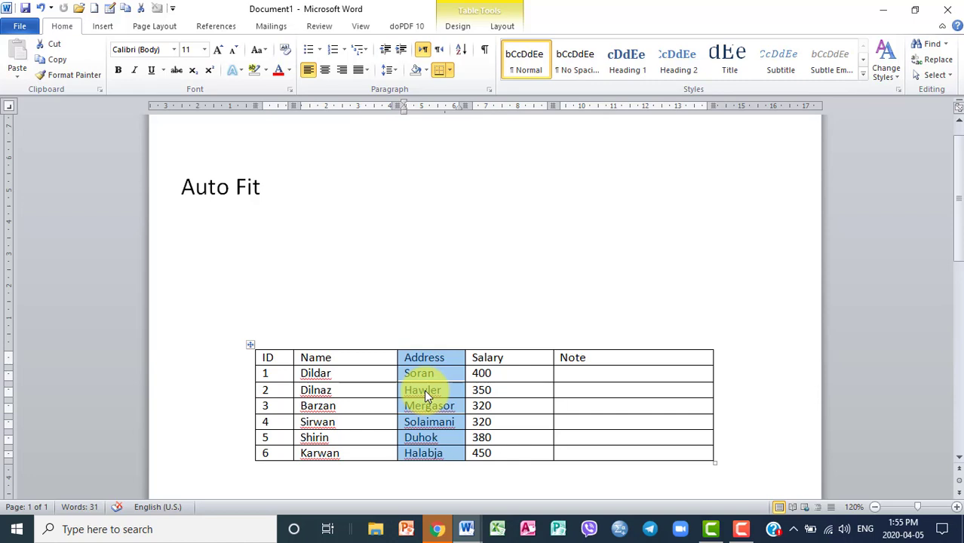
Drag the Name/Address border left, then AutoFit the Name column so each name fits one line
click(341, 453)
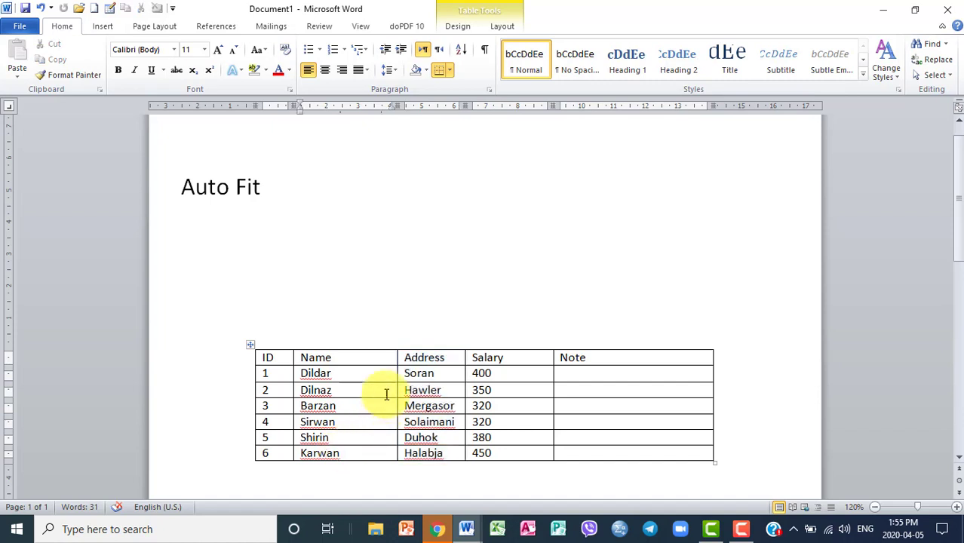
drag(398, 372, 343, 390)
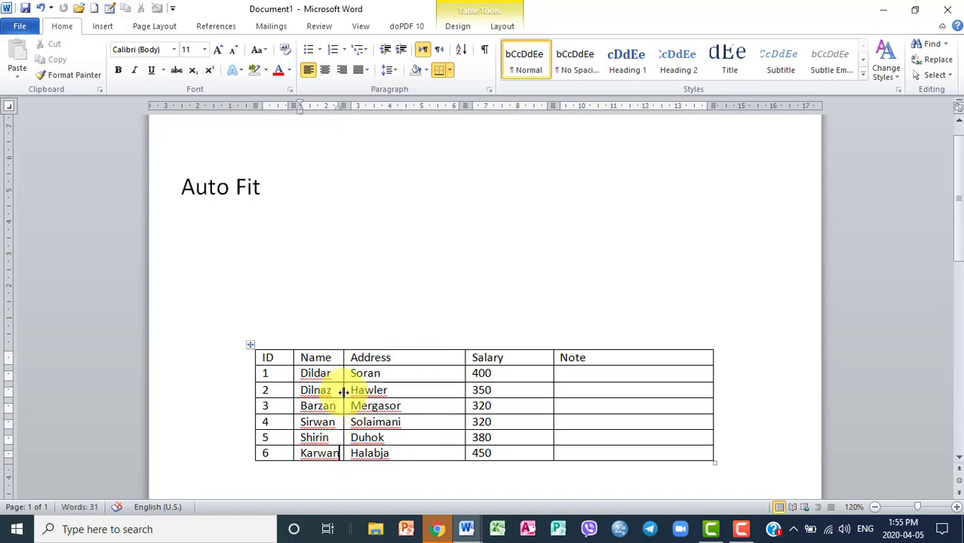
drag(344, 390, 326, 389)
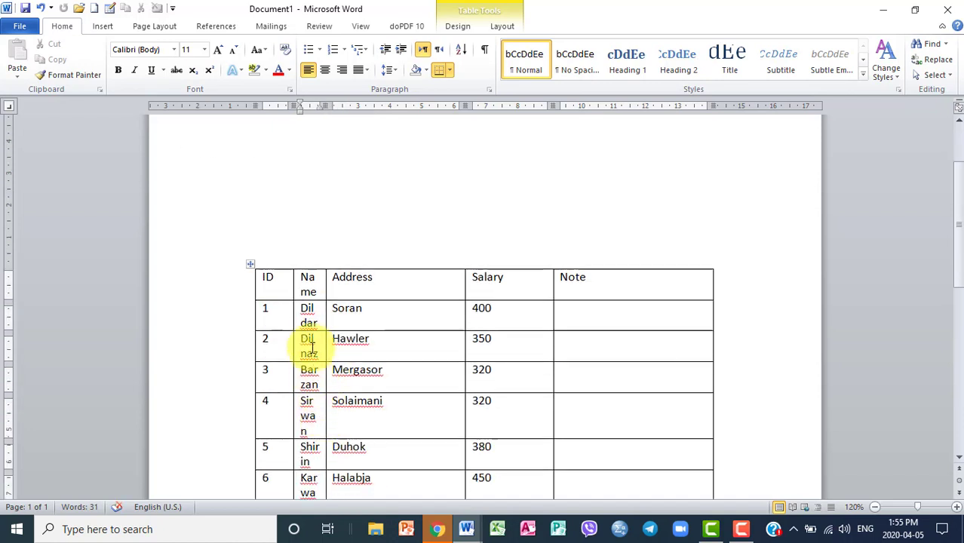
scroll(301, 332, down, 1)
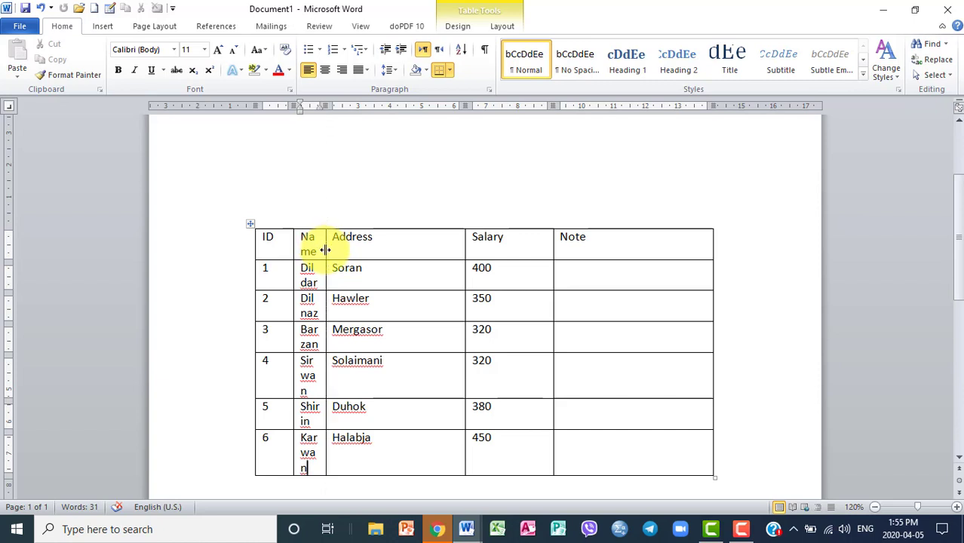
double_click(325, 250)
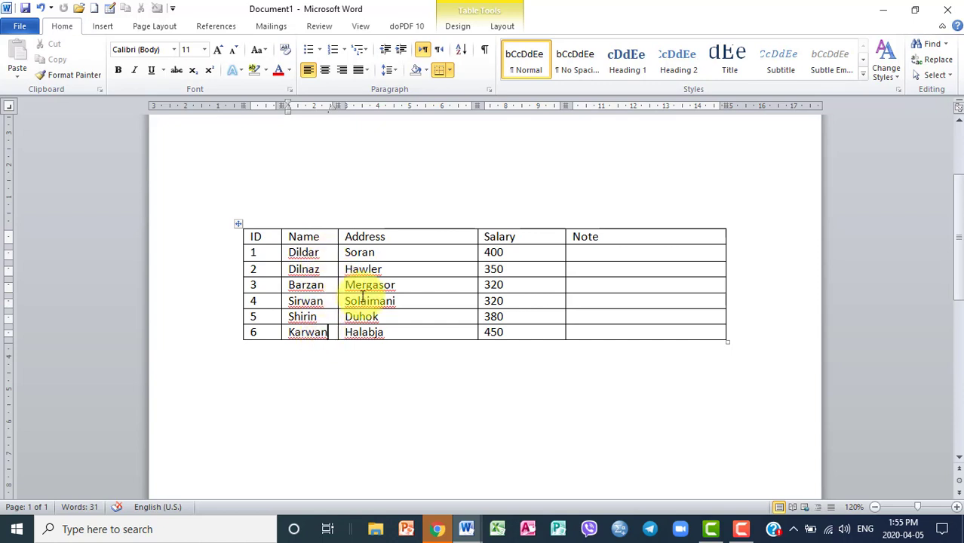
scroll(363, 242, up, 1)
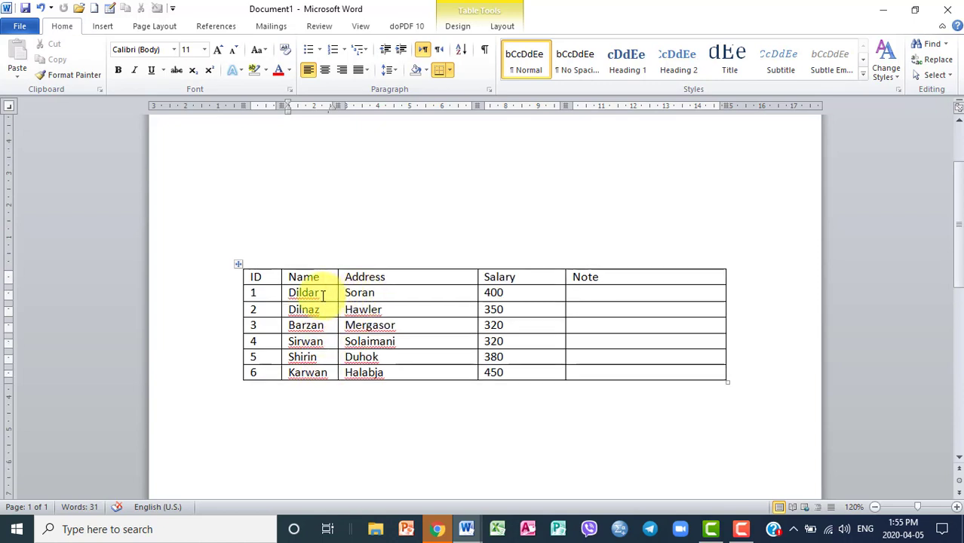
scroll(323, 295, down, 1)
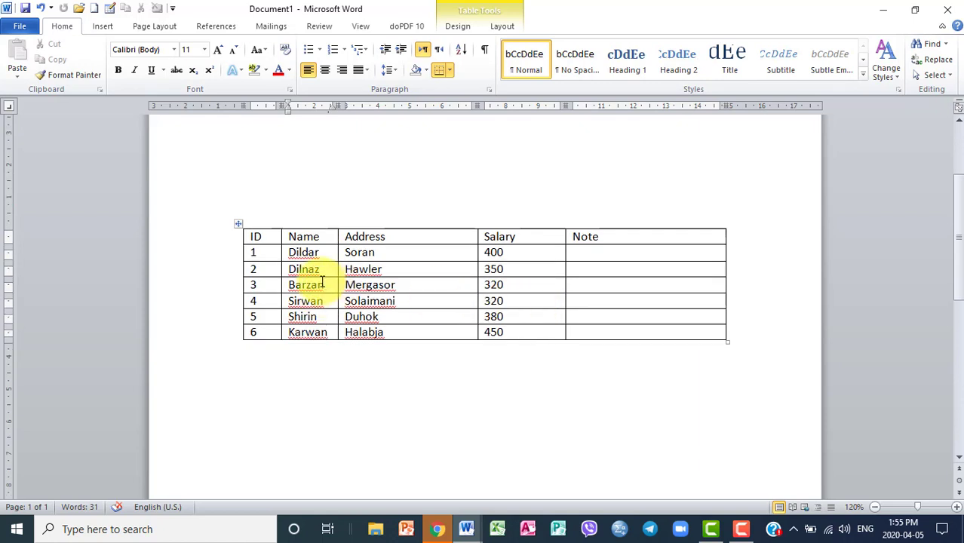
click(234, 287)
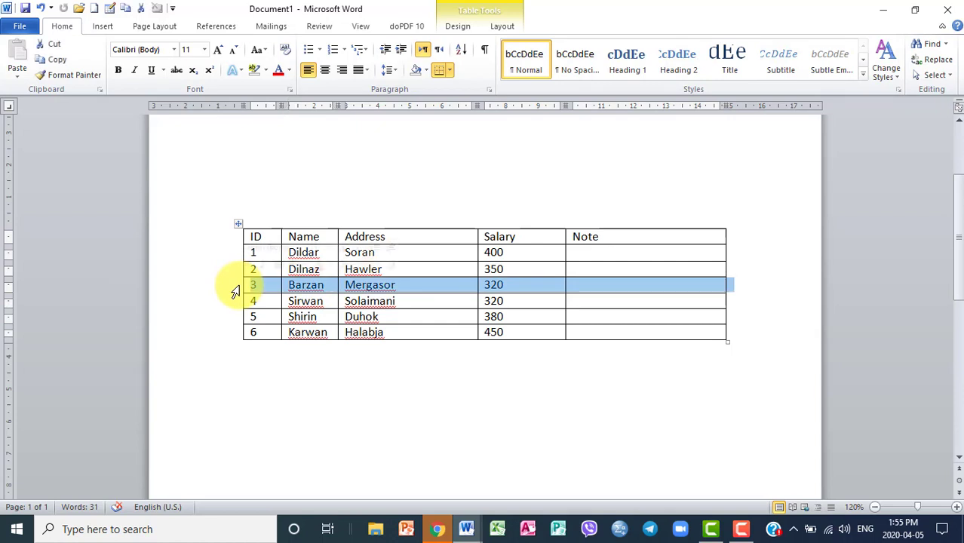
click(440, 288)
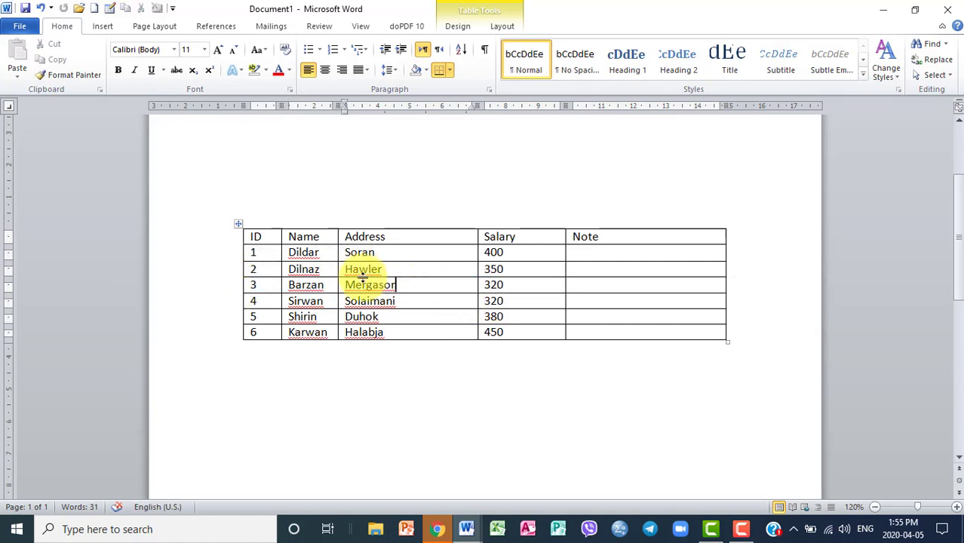
click(239, 227)
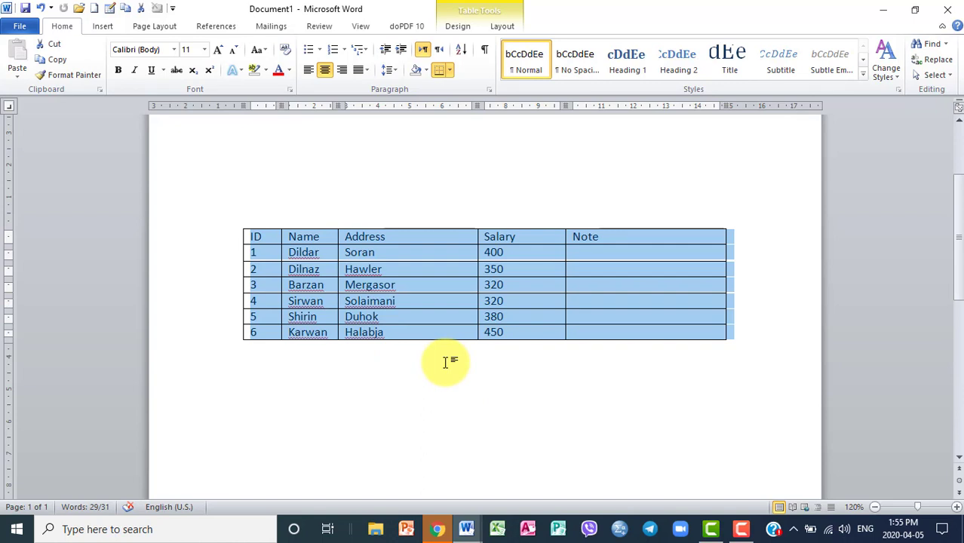
key(BackSpace)
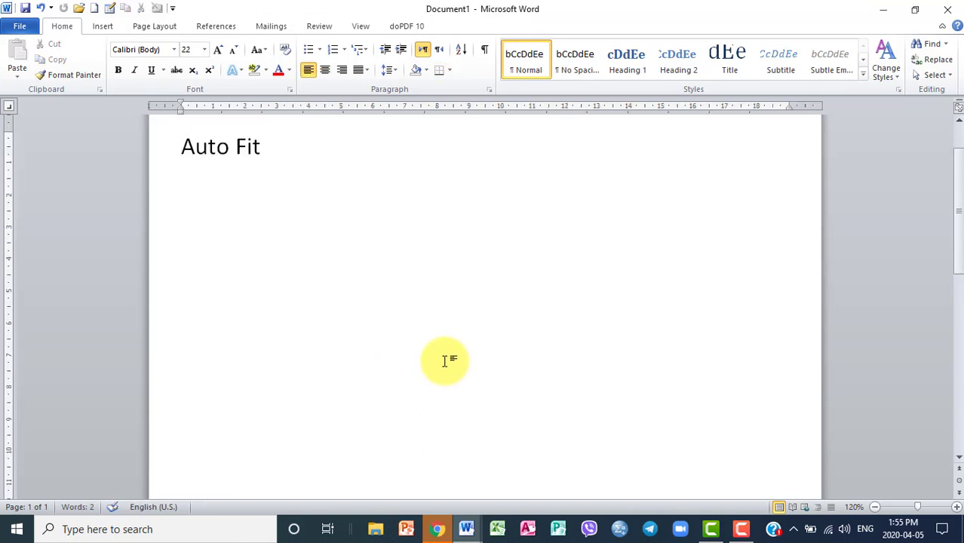
key(ctrl+z)
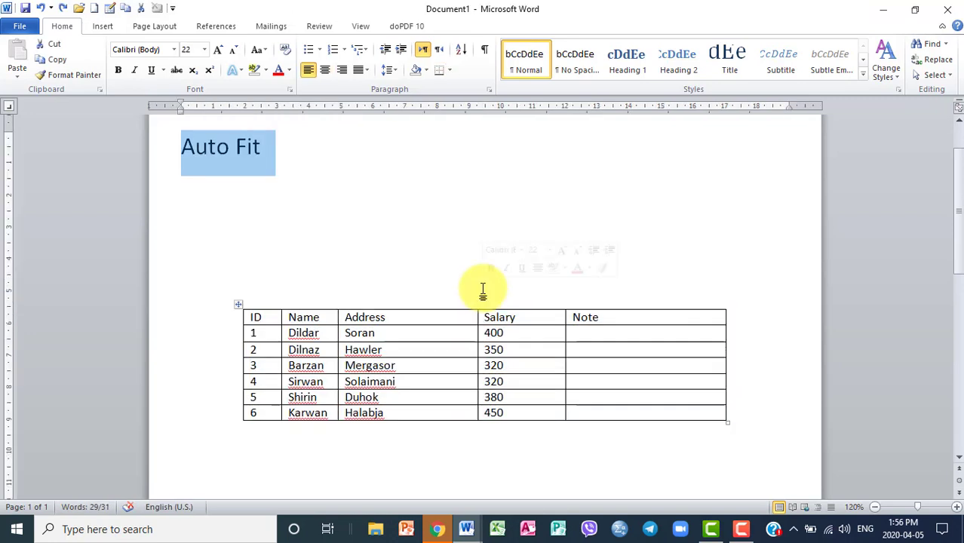
Erase the 'Auto Fit' heading text and type 'BackSpace' in its place
click(266, 145)
key(BackSpace)
key(BackSpace)
key(BackSpace)
key(BackSpace)
key(BackSpace)
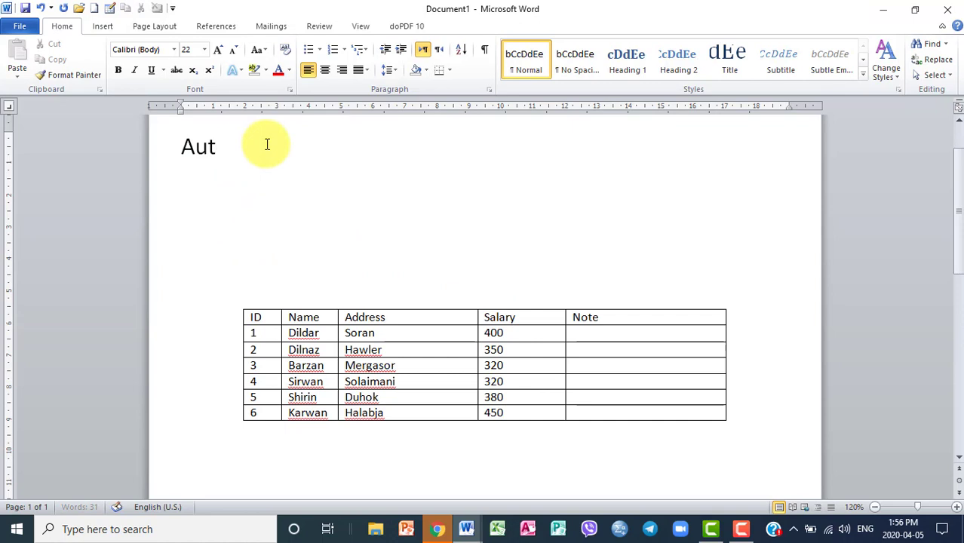
key(BackSpace)
key(BackSpace)
key(BackSpace)
text(Bac)
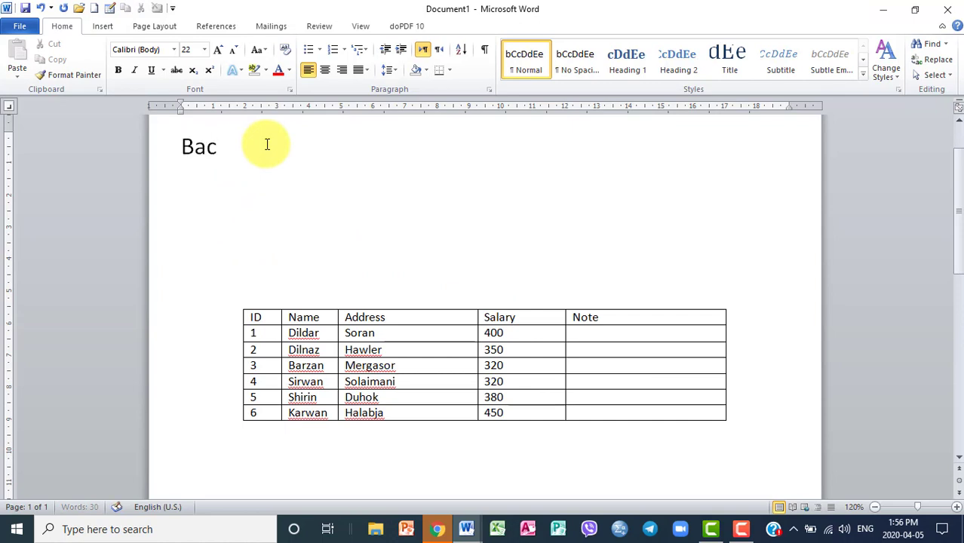
text(kSpace)
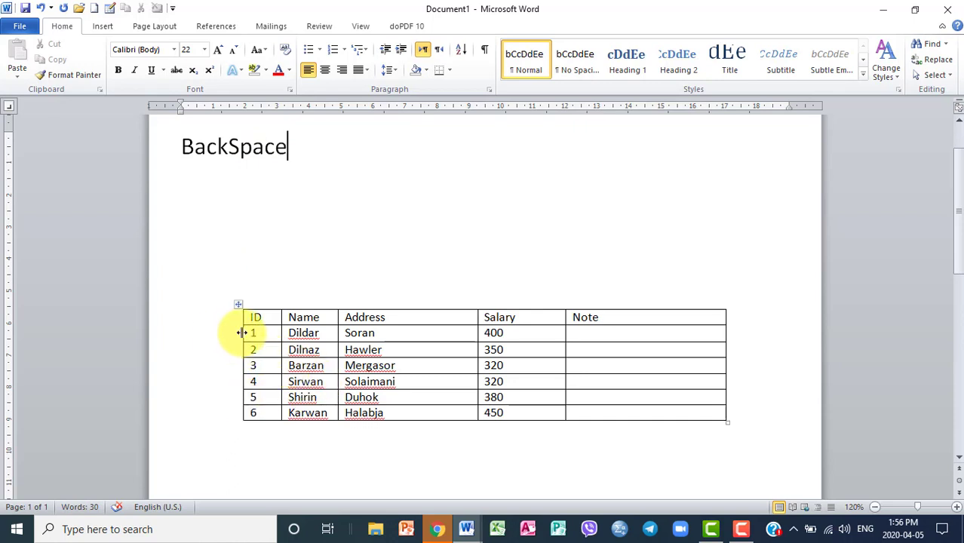
click(237, 337)
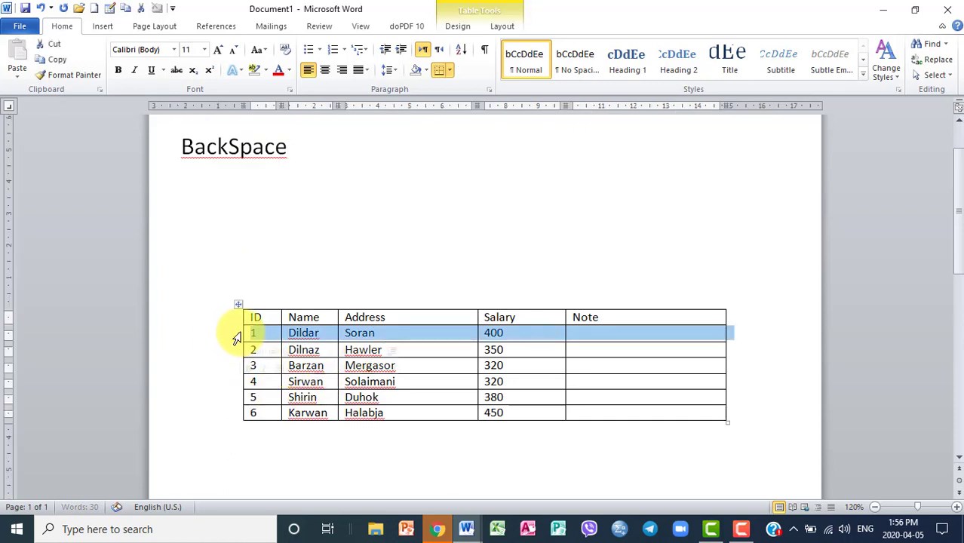
ctrl+click(238, 400)
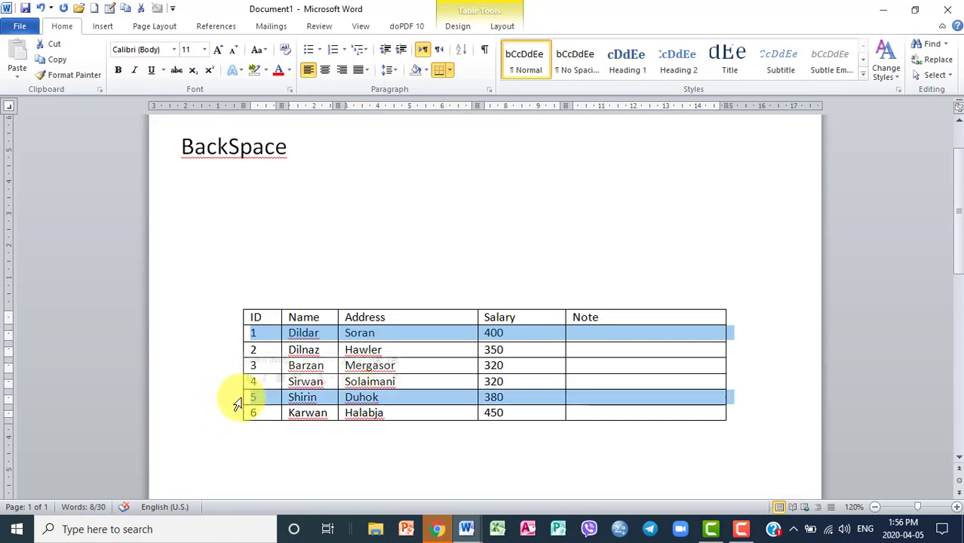
click(238, 400)
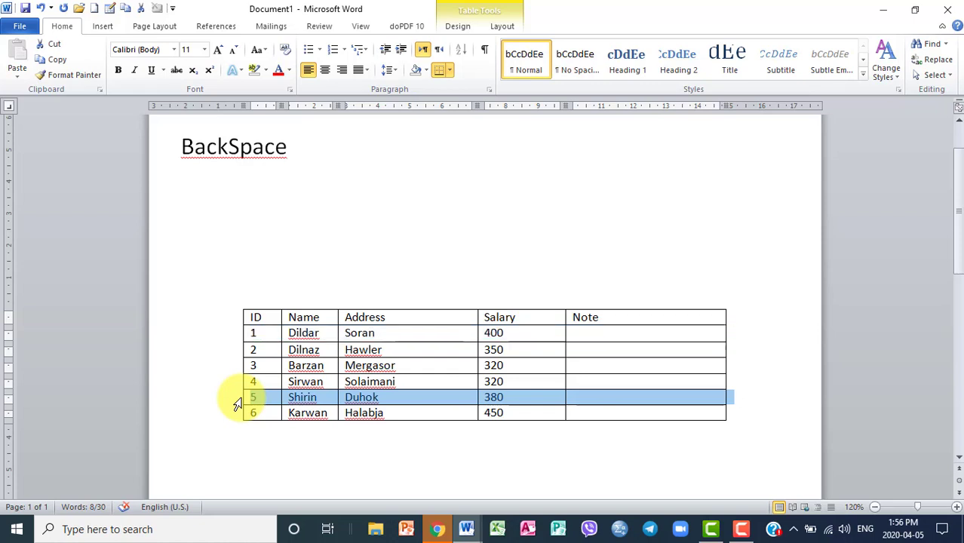
key(BackSpace)
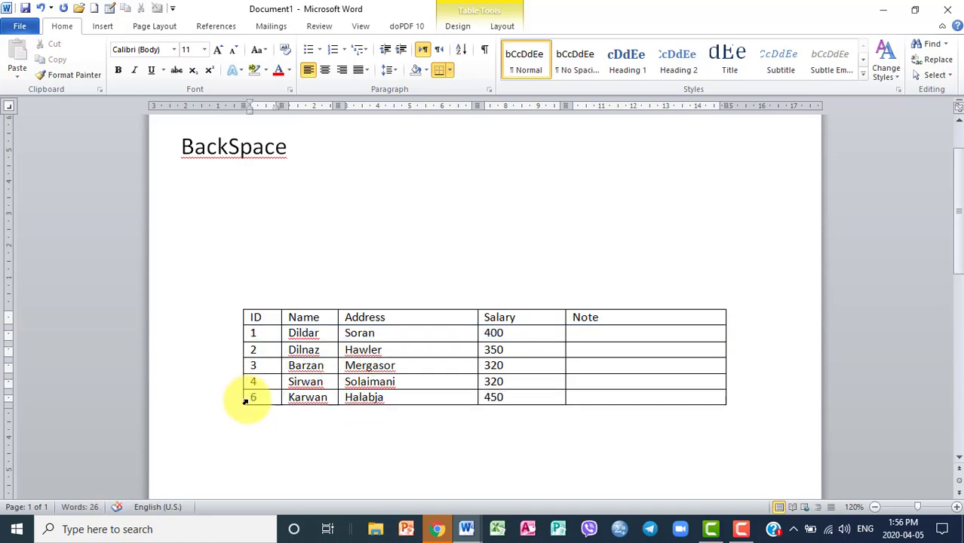
key(ctrl+z)
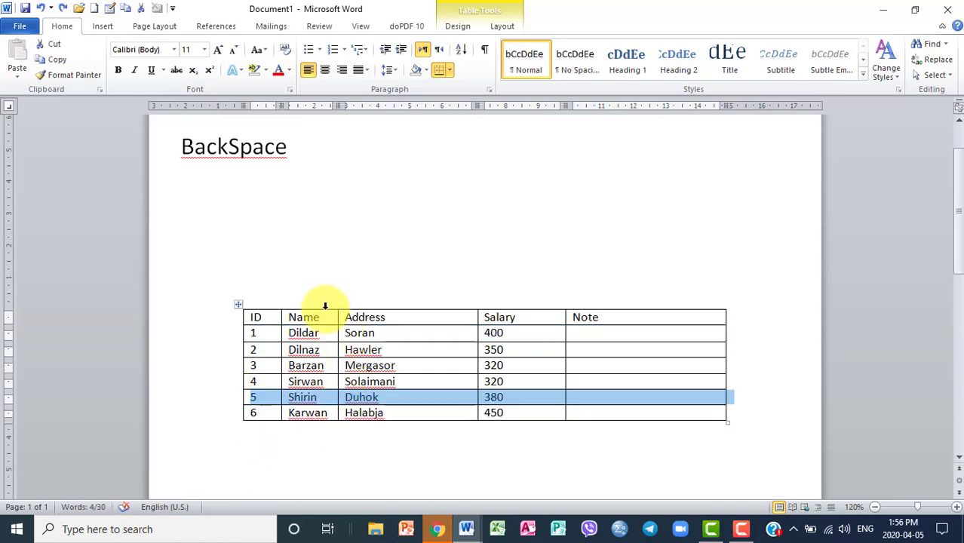
click(326, 305)
key(BackSpace)
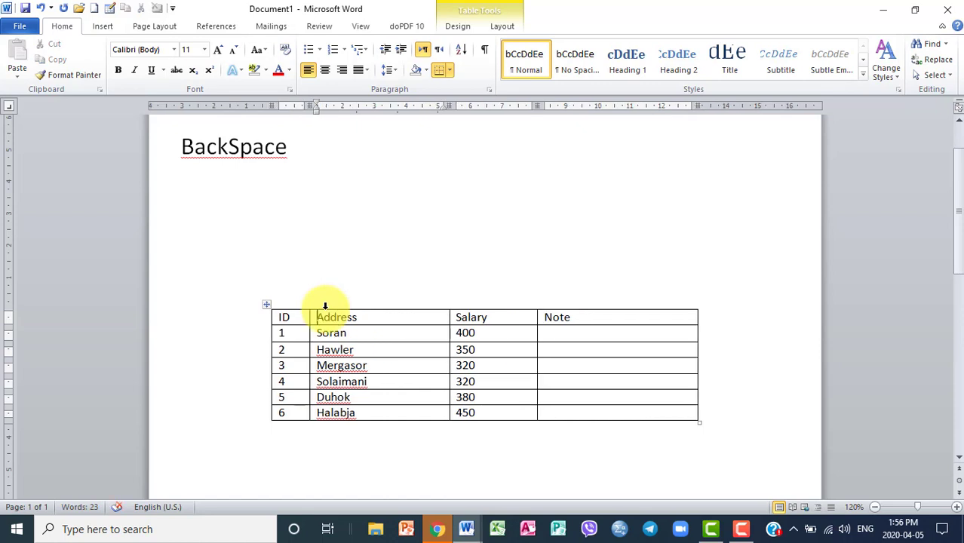
key(ctrl+z)
click(317, 336)
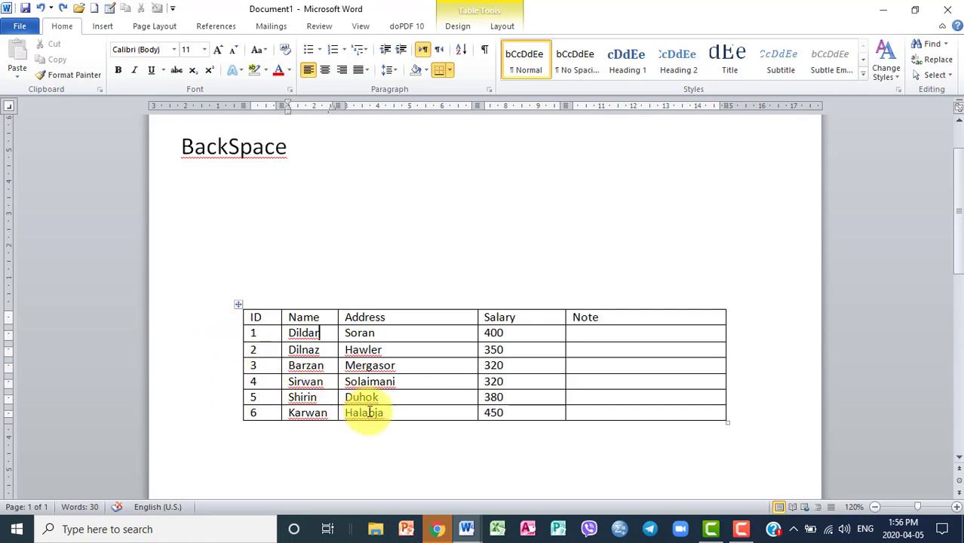
Tab from the end of Karwan's 450 to append new empty rows at the table's bottom
click(523, 413)
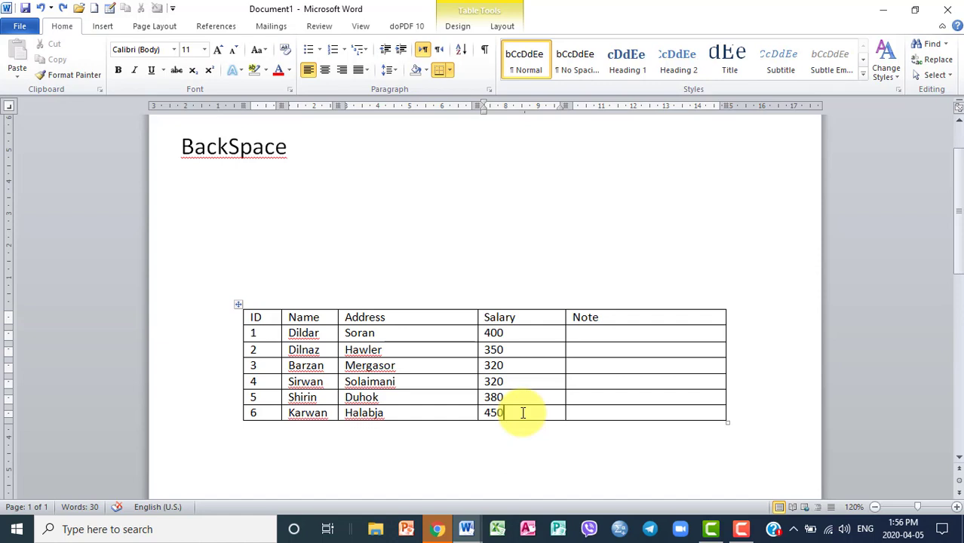
key(Tab)
key(Tab)
key(Tab)
key(Tab)
key(Tab)
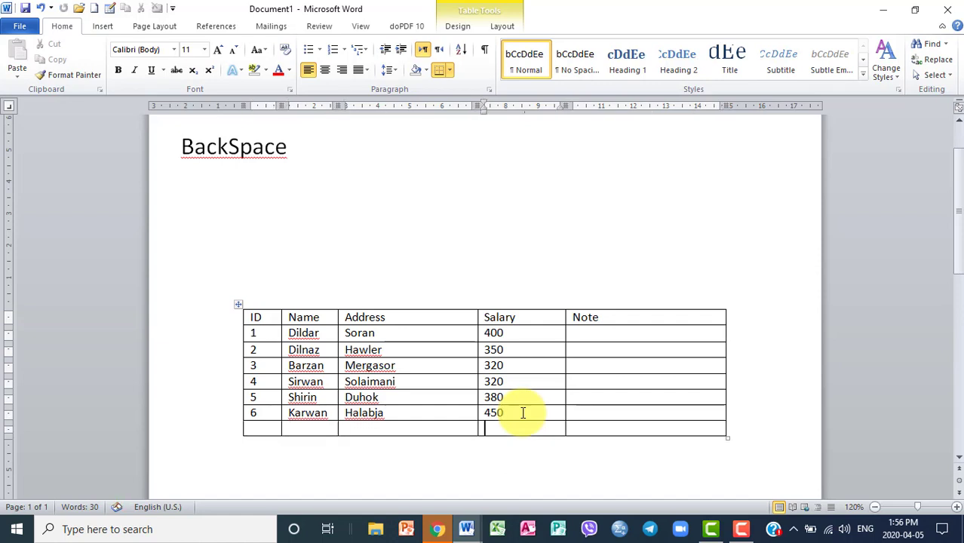
key(Tab)
key(Tab)
key(Tab)
key(Tab)
key(Tab)
key(Tab)
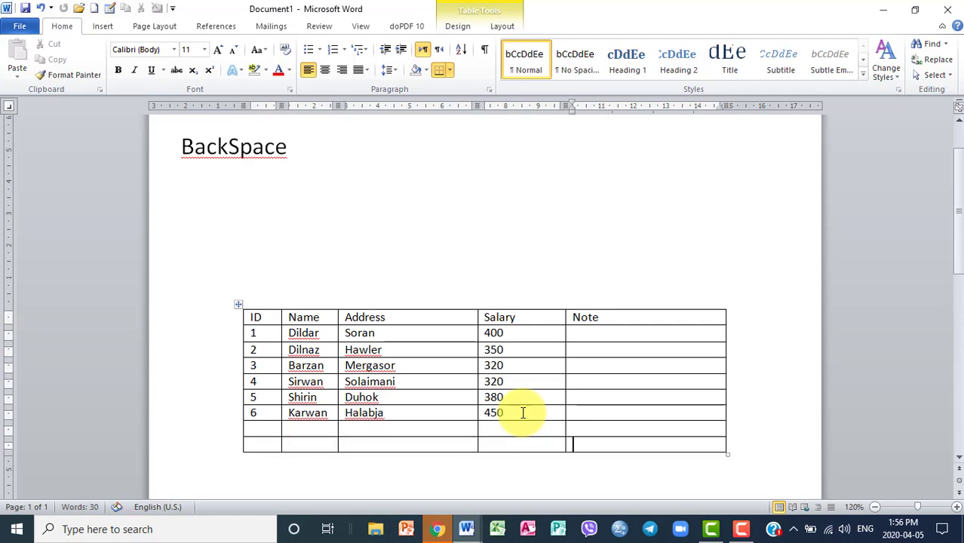
key(Tab)
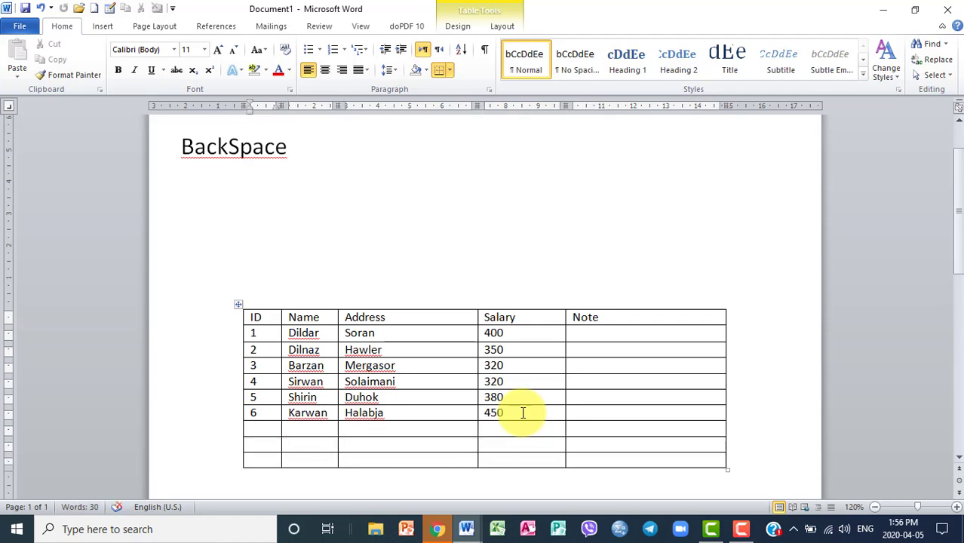
click(327, 317)
key(Tab)
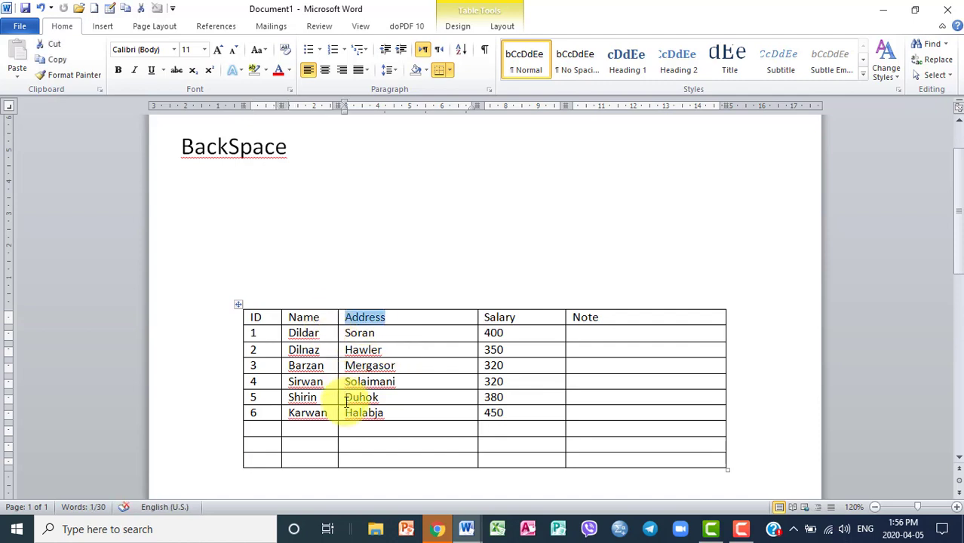
Fill the first empty row with ID 7, Shalaw, Hawler and salary 400
click(274, 429)
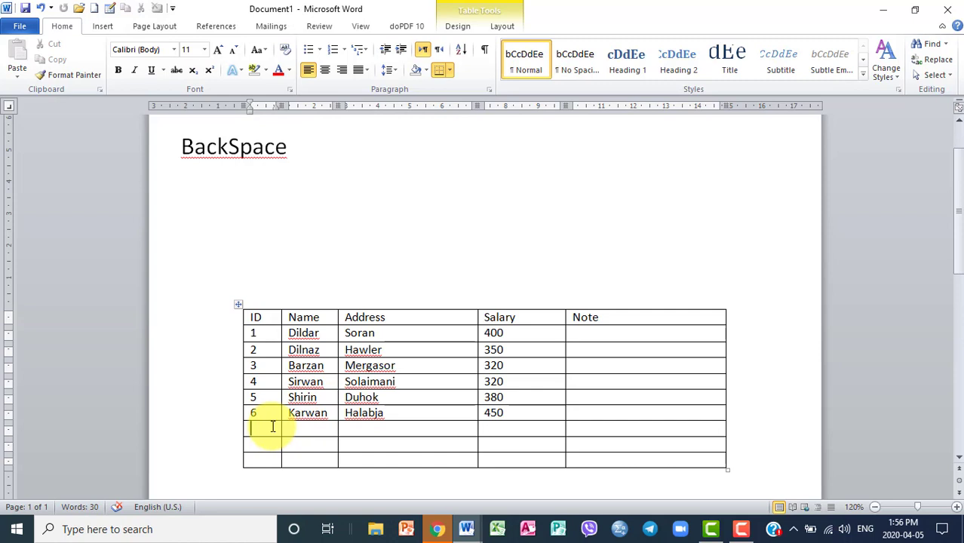
click(313, 427)
click(348, 428)
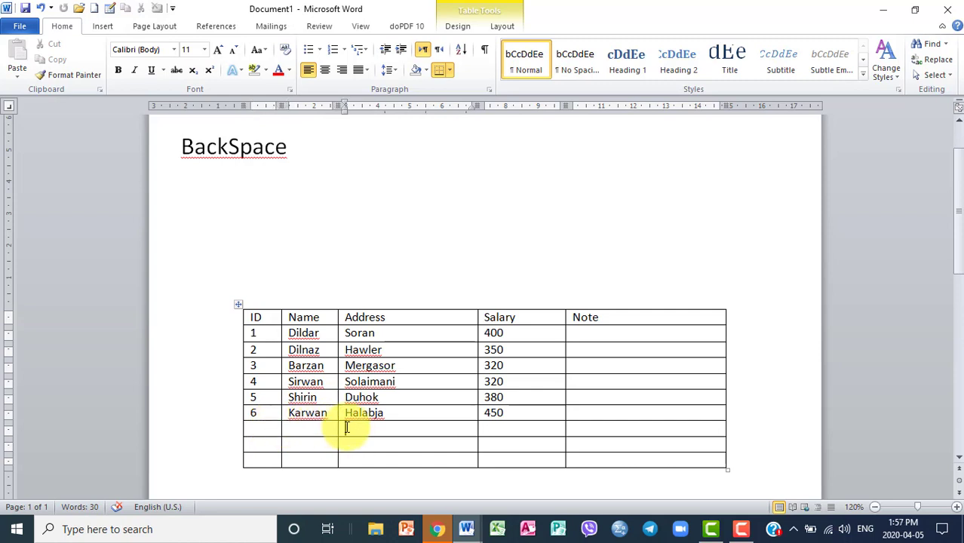
click(265, 424)
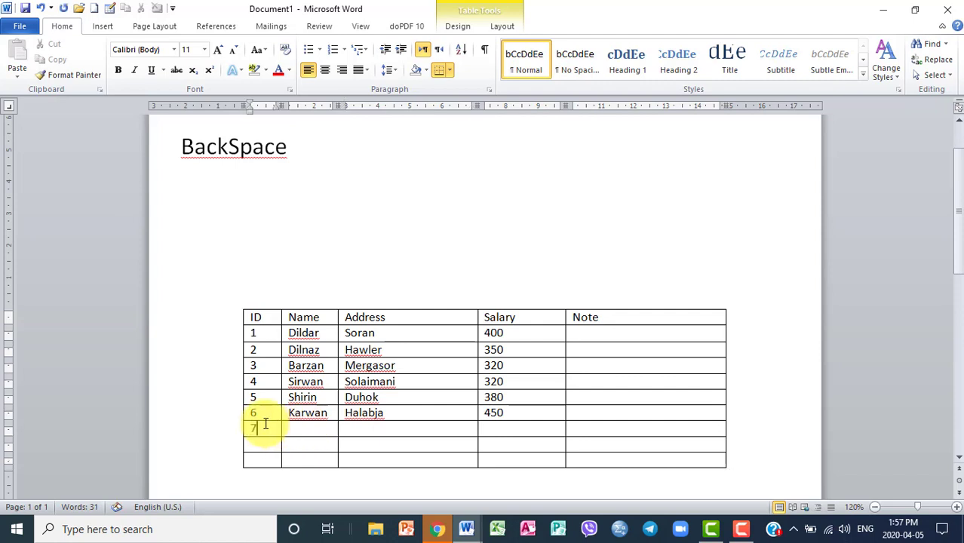
text(7)
key(Tab)
text(S)
text(h)
text(alaw)
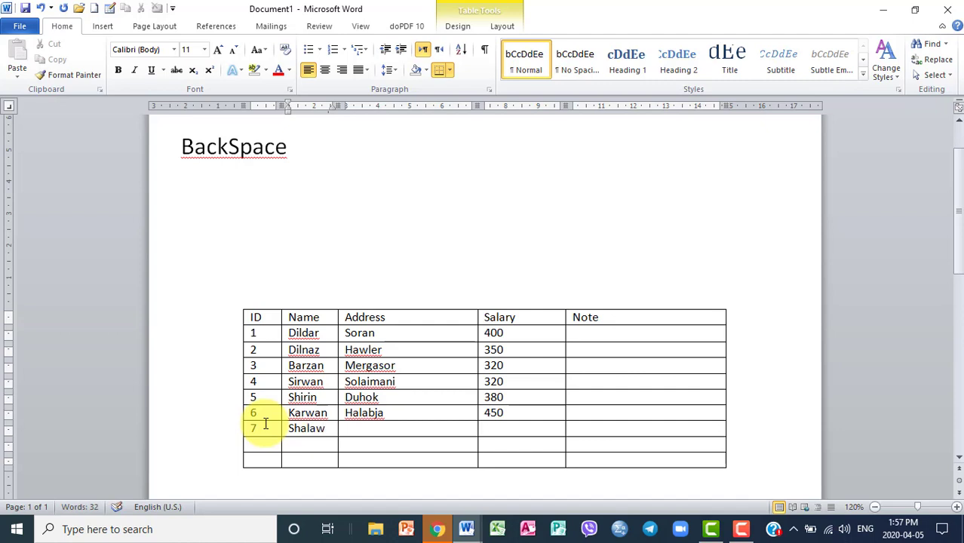
key(Tab)
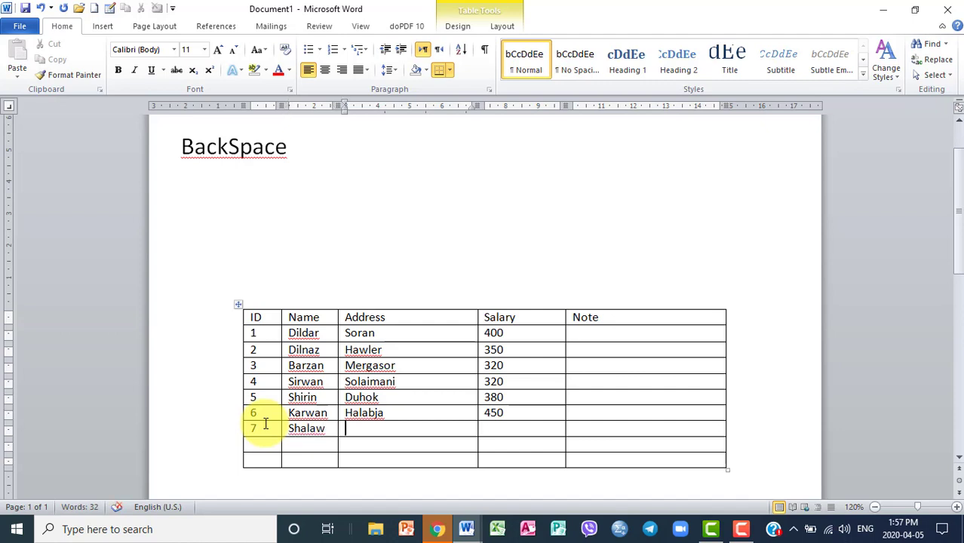
text(Hawler)
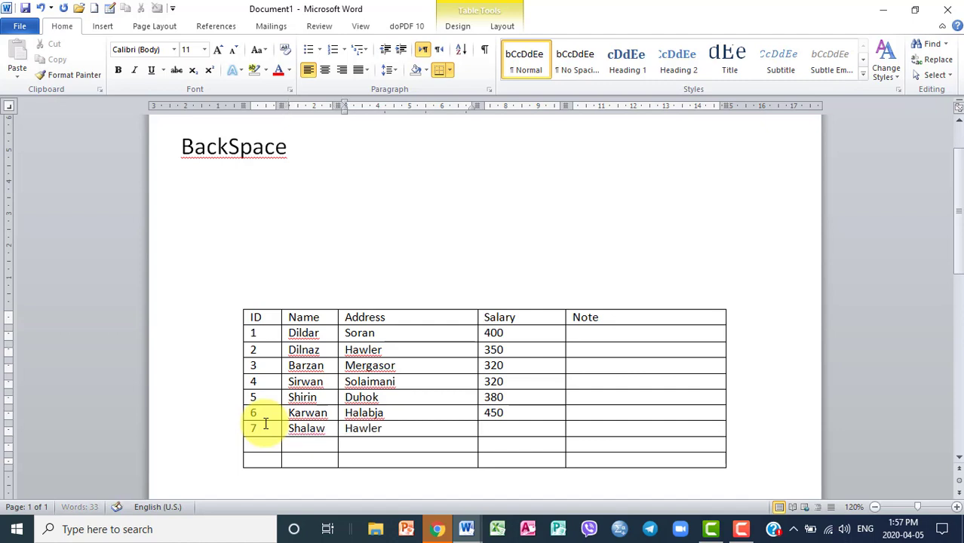
key(Tab)
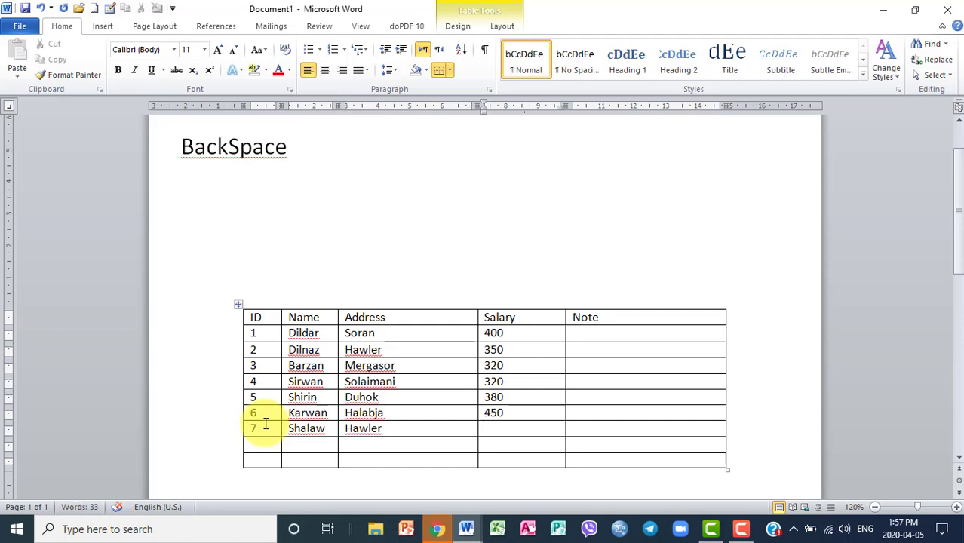
text(400)
key(Tab)
key(Tab)
key(Tab)
key(Tab)
key(Tab)
key(Tab)
key(Tab)
key(Tab)
key(Tab)
key(Tab)
key(Tab)
key(Tab)
key(Tab)
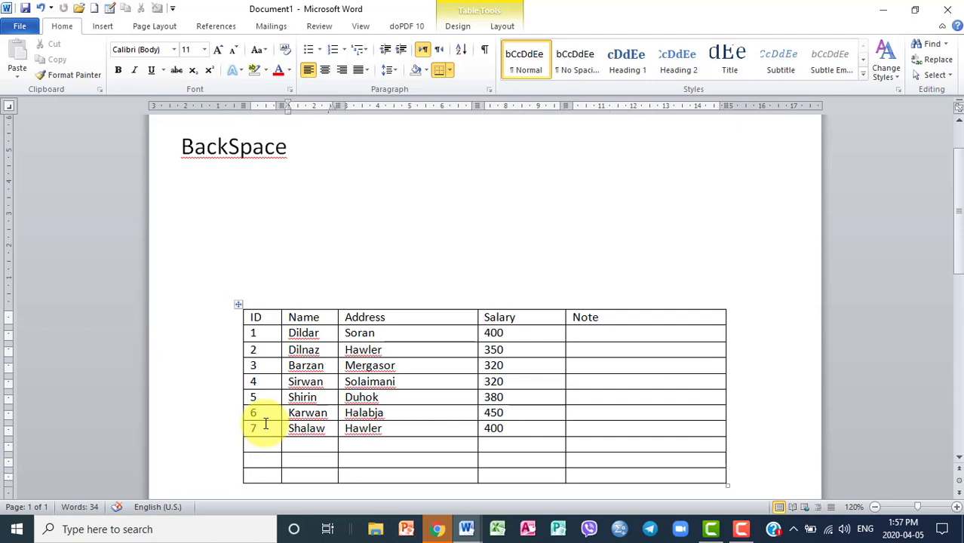
Delete the three blank rows below Shalaw's row so the table ends at row 7
scroll(273, 464, down, 1)
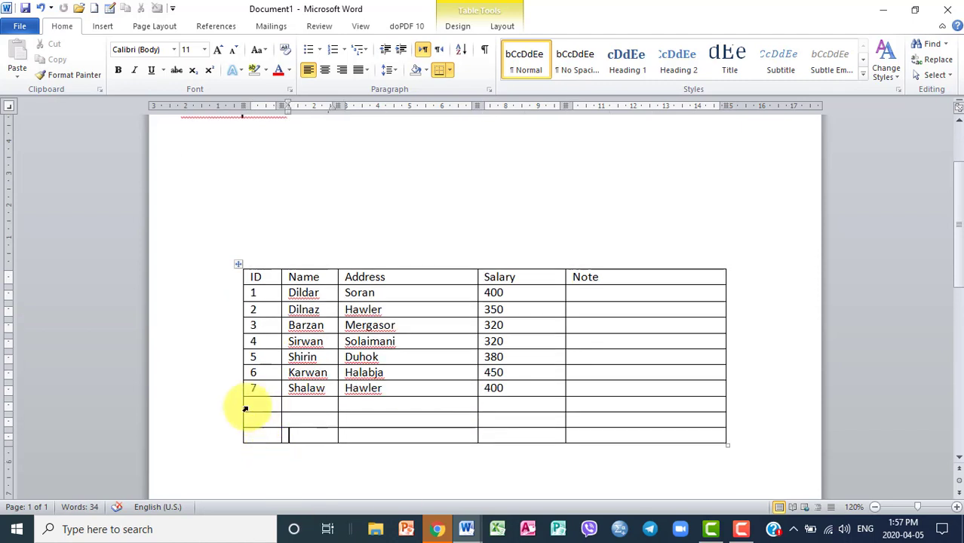
drag(245, 408, 244, 434)
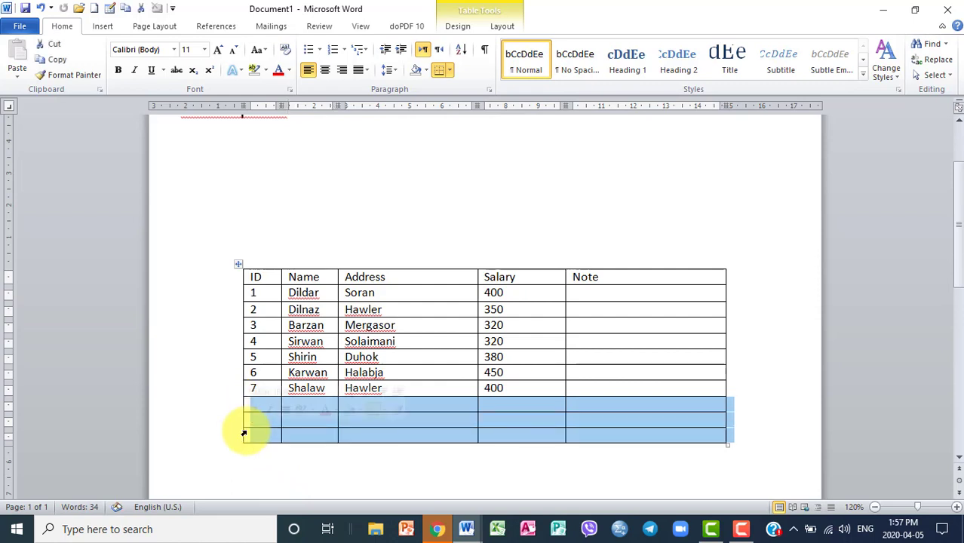
key(BackSpace)
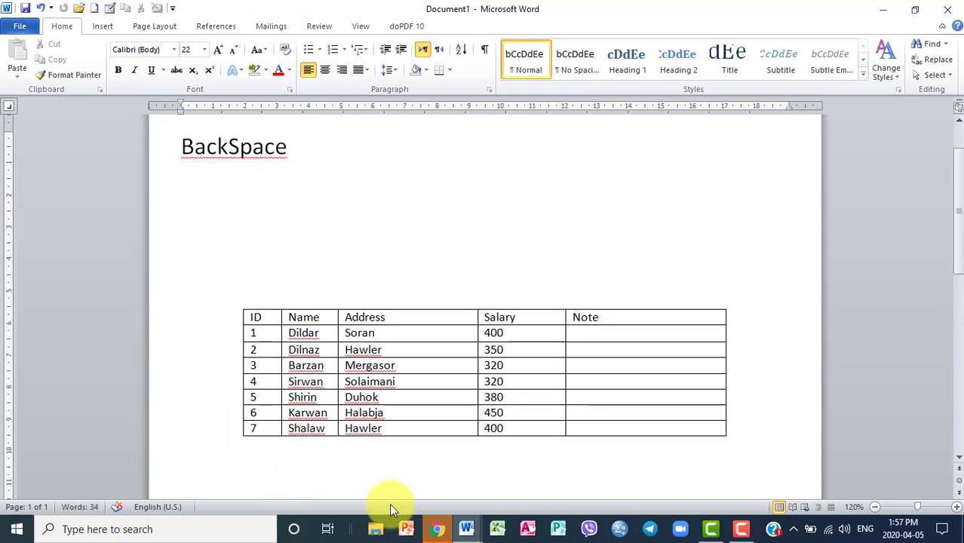
click(417, 329)
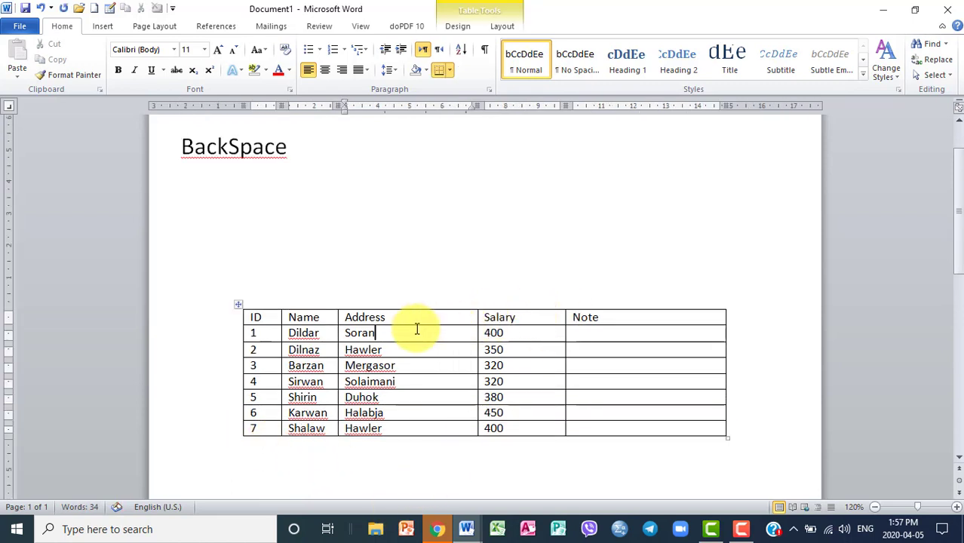